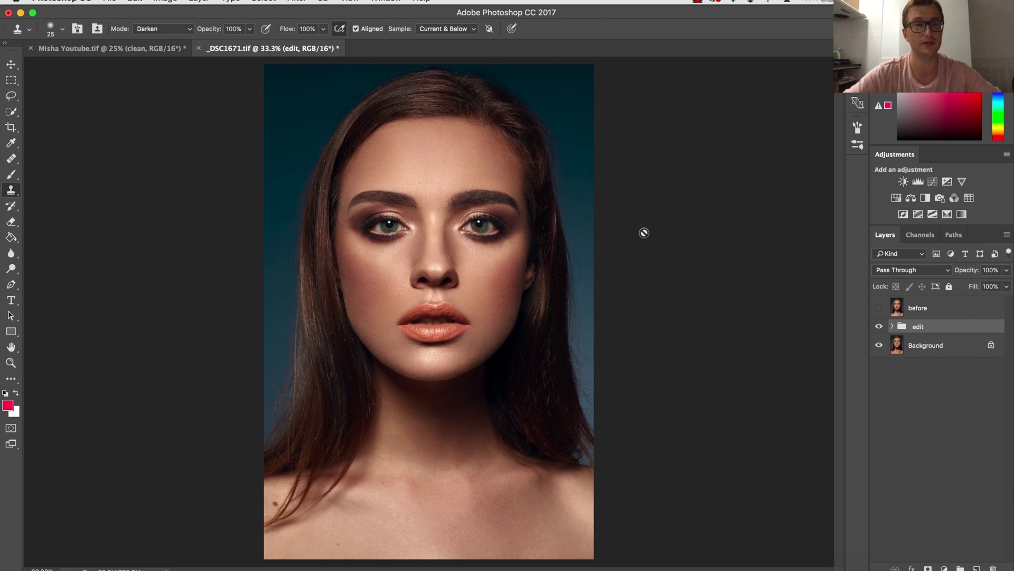
# - Make the second portrait document, with its empty 'clean' layer above Background, active
pyautogui.click(156, 47)
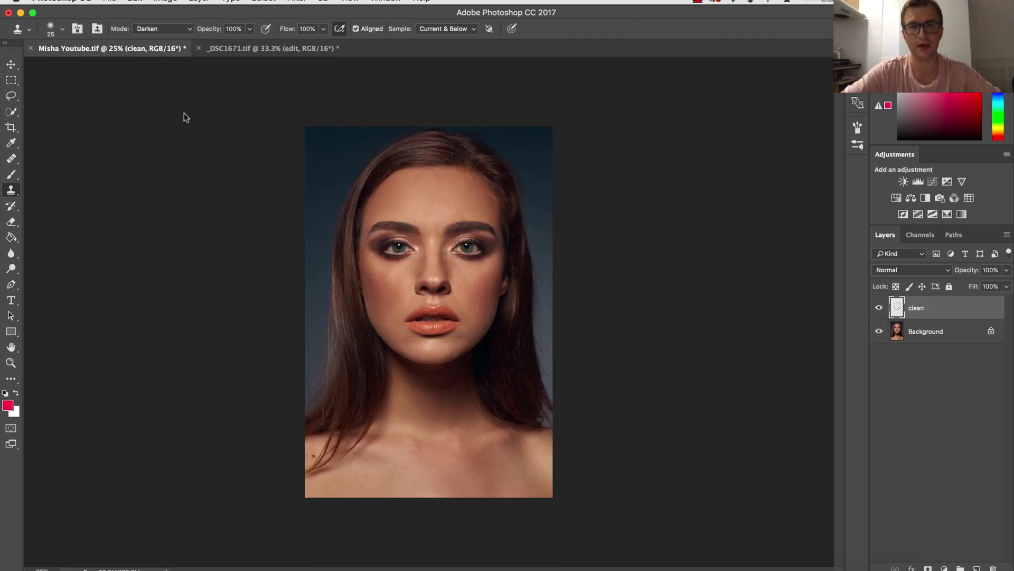
# - Zoom in slightly on the portrait, then return to the Clone Stamp tool
pyautogui.press('z')
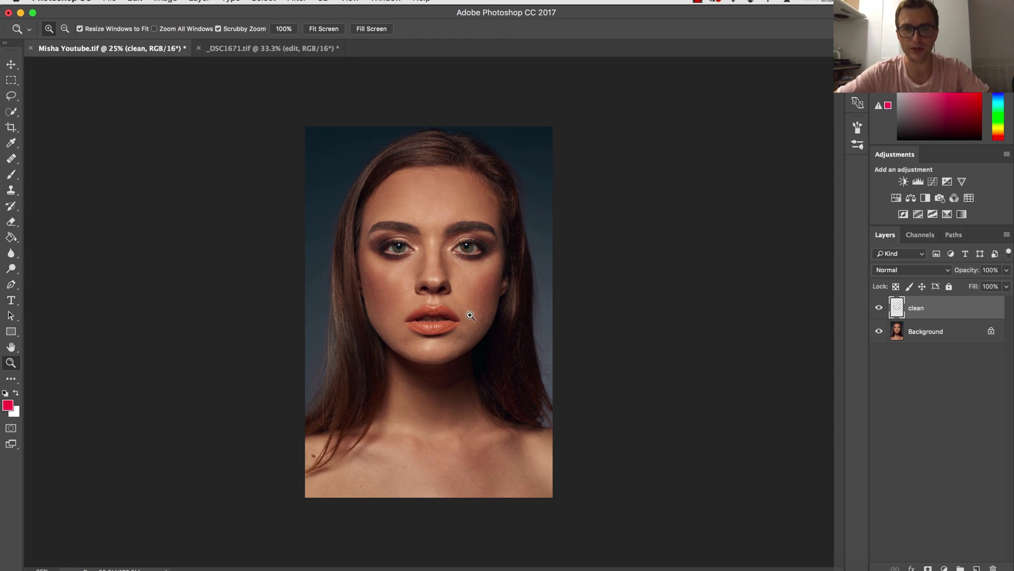
pyautogui.moveTo(484, 281); pyautogui.dragTo(499, 288)
pyautogui.press('s')
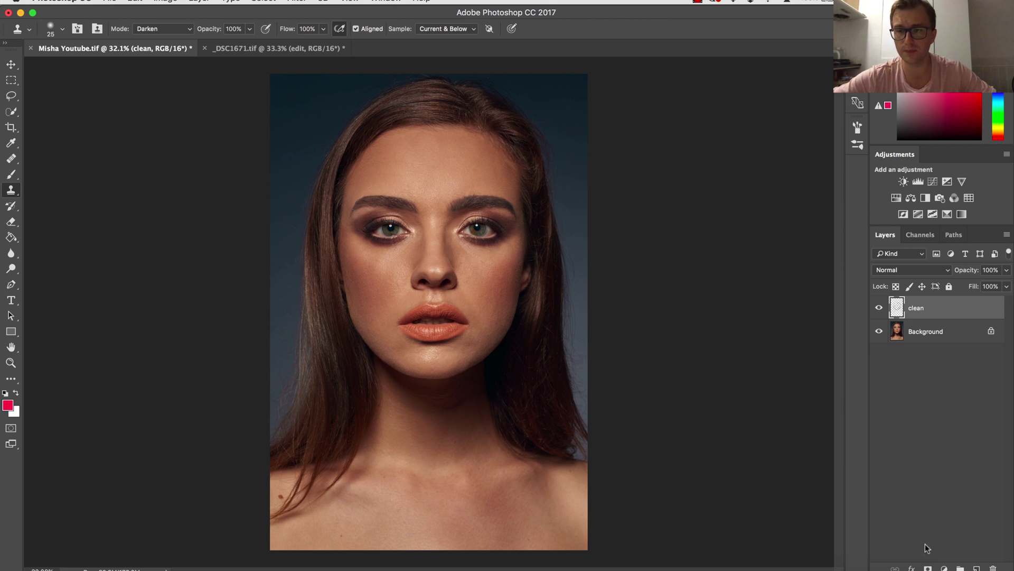
# - Add a Curves adjustment layer above 'clean' and duplicate it
pyautogui.click(944, 568)
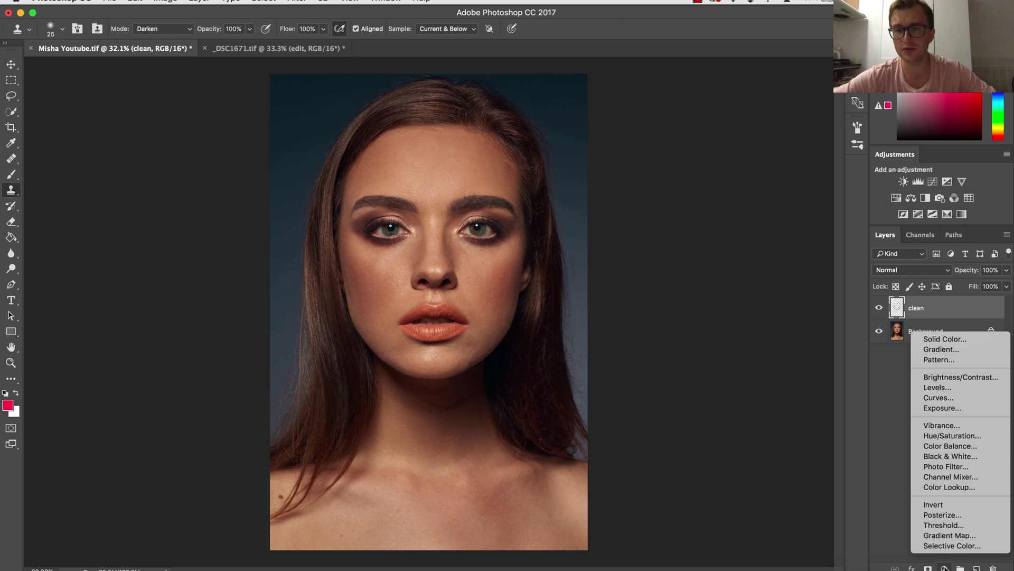
pyautogui.click(949, 398)
pyautogui.press('super+j')
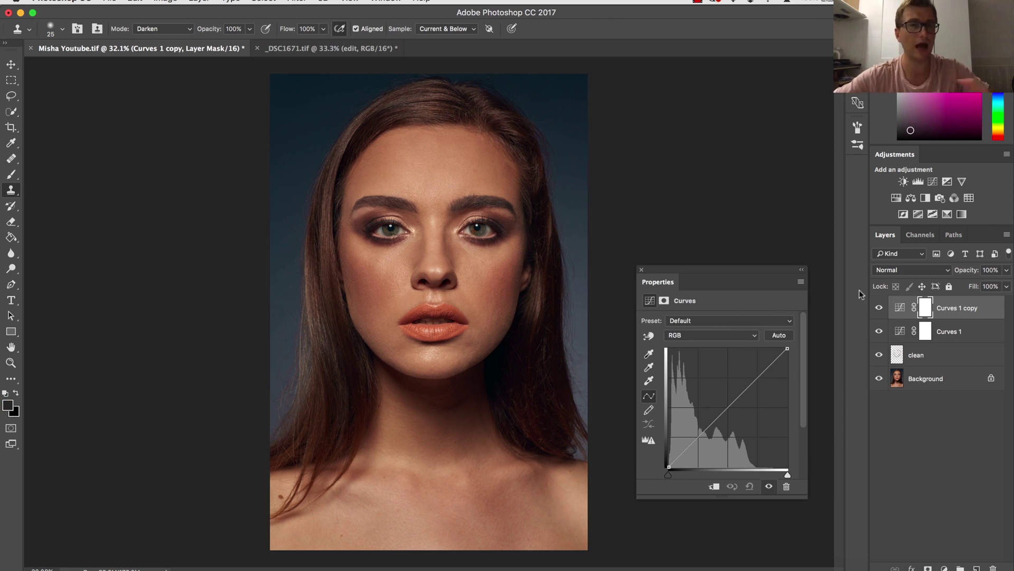
# - Rename the lower Curves layer 'dodge' and the copy 'burn'
pyautogui.doubleClick(951, 332)
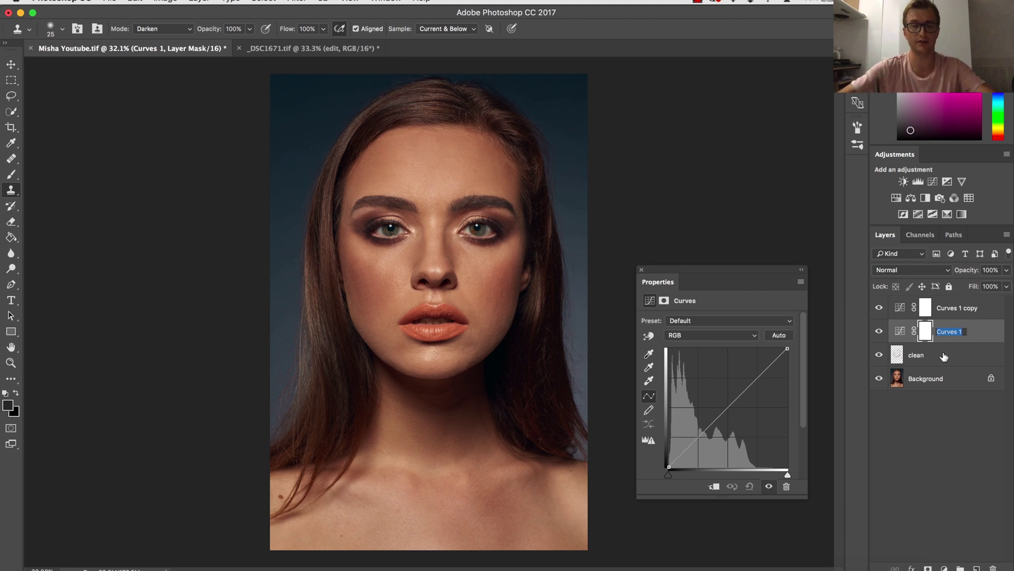
pyautogui.write('dodge')
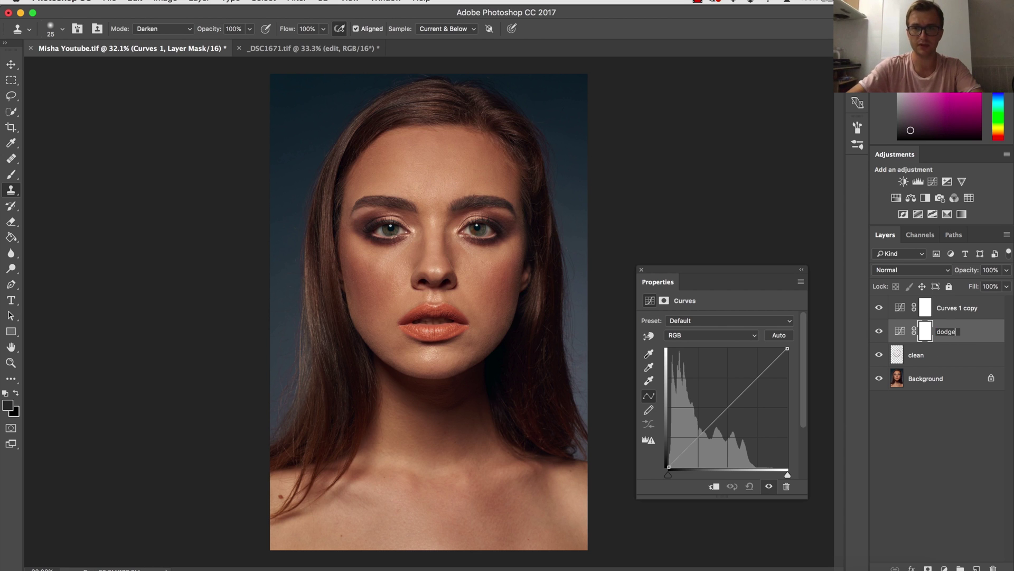
pyautogui.press('Return')
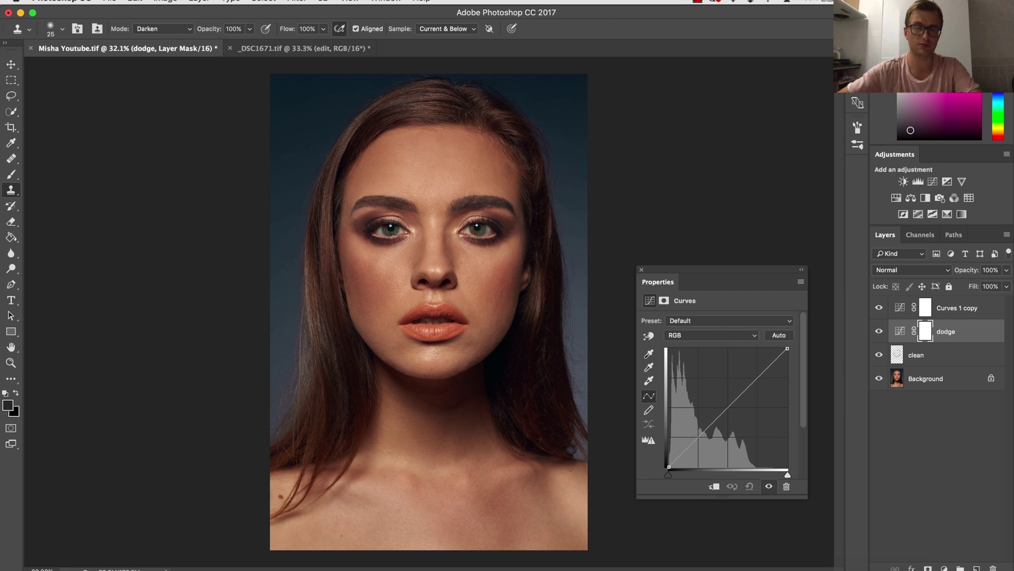
pyautogui.doubleClick(950, 307)
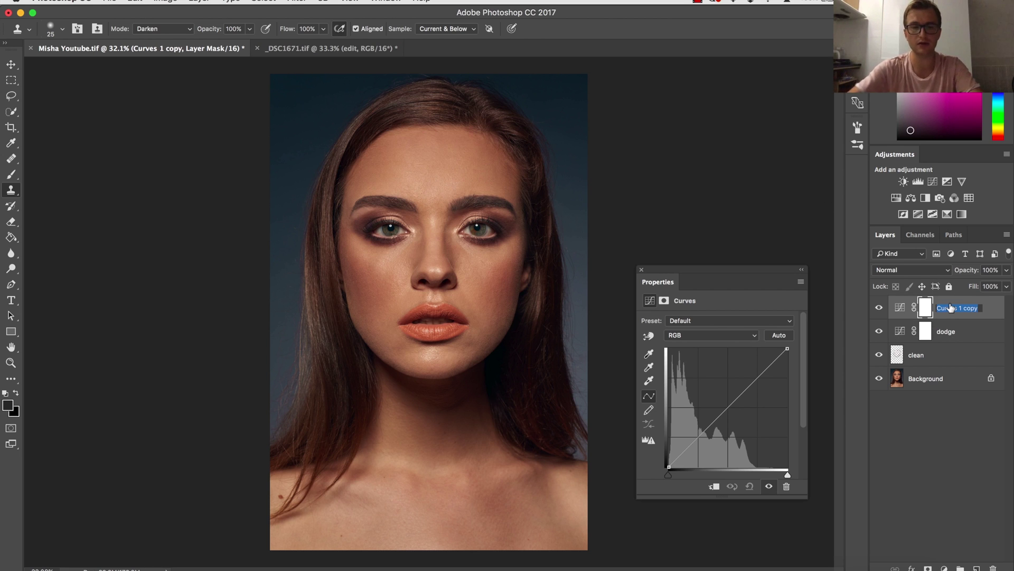
pyautogui.write('d')
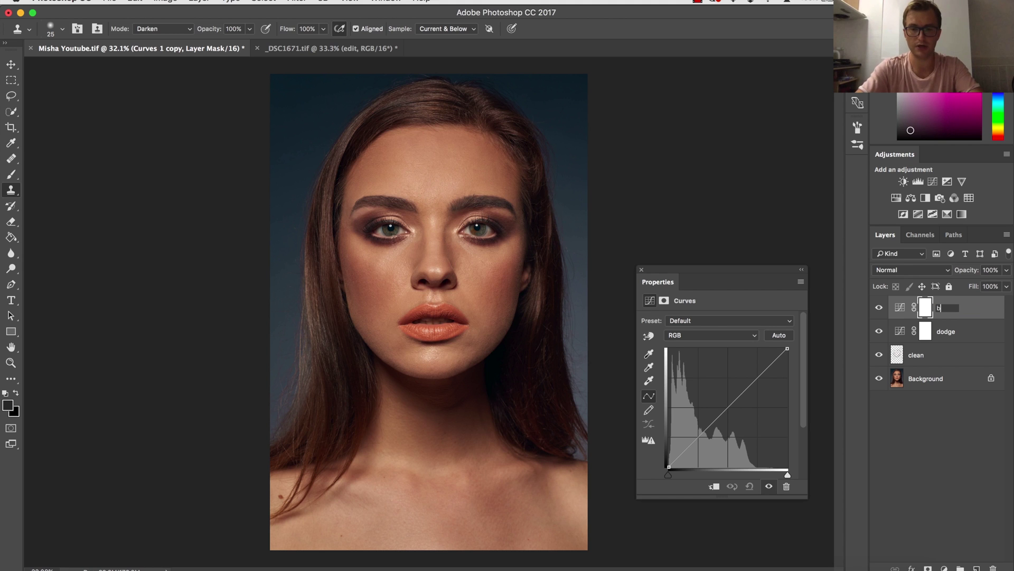
pyautogui.press('Return')
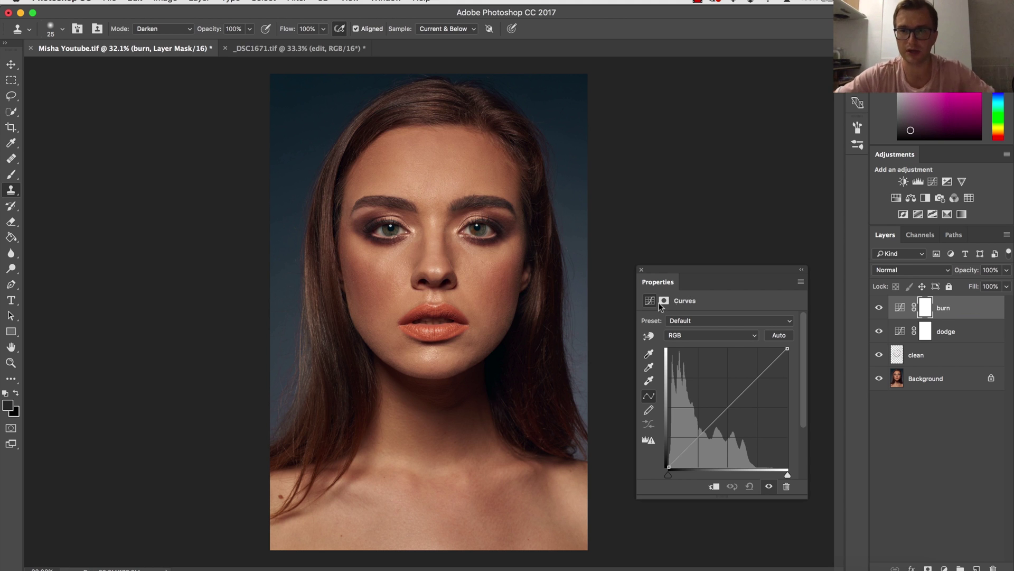
pyautogui.click(925, 332)
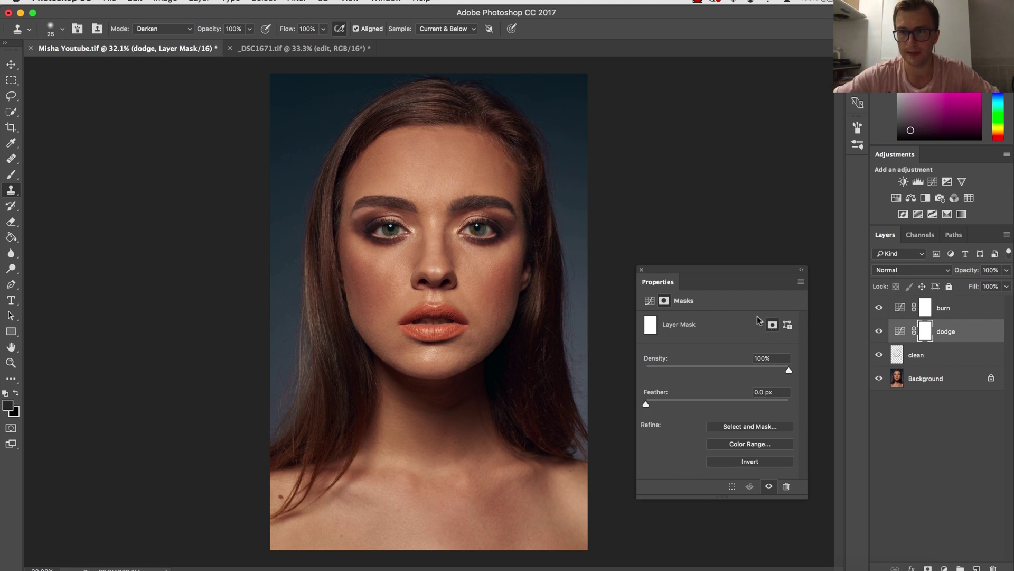
# - Lift the dodge curve's midpoint to brighten, then invert the dodge mask to black
pyautogui.click(650, 300)
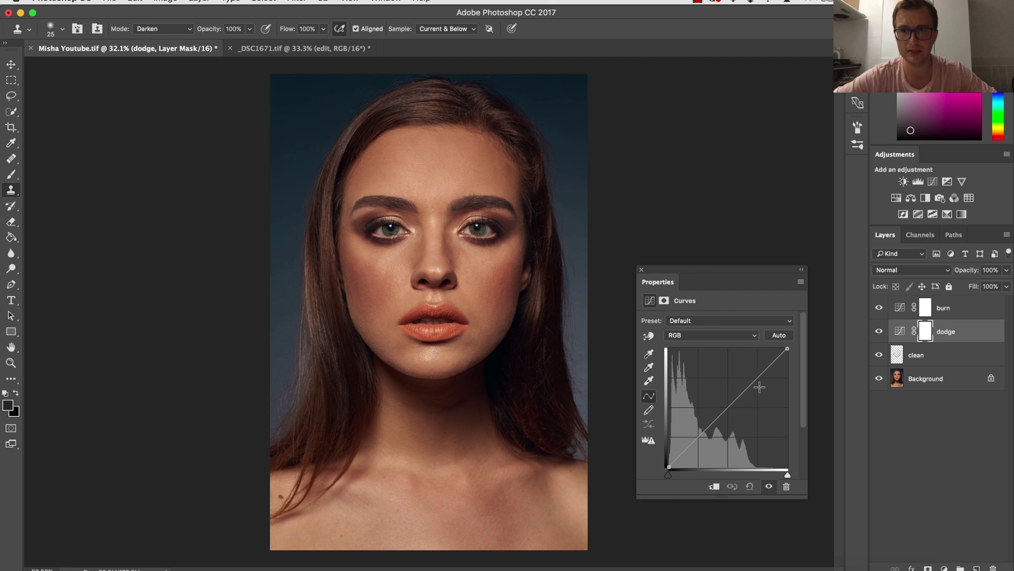
pyautogui.moveTo(760, 382); pyautogui.dragTo(756, 373)
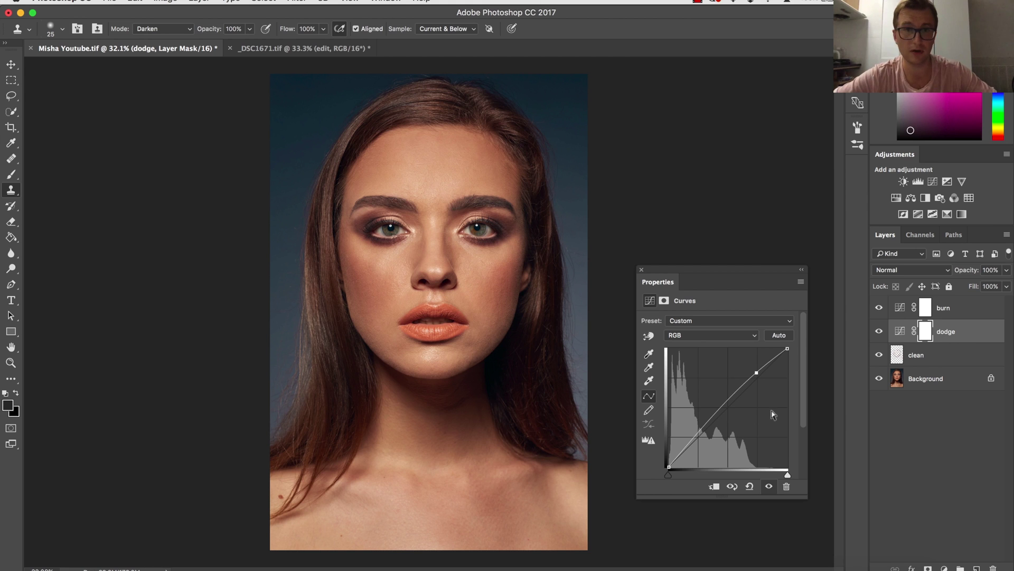
pyautogui.click(922, 337)
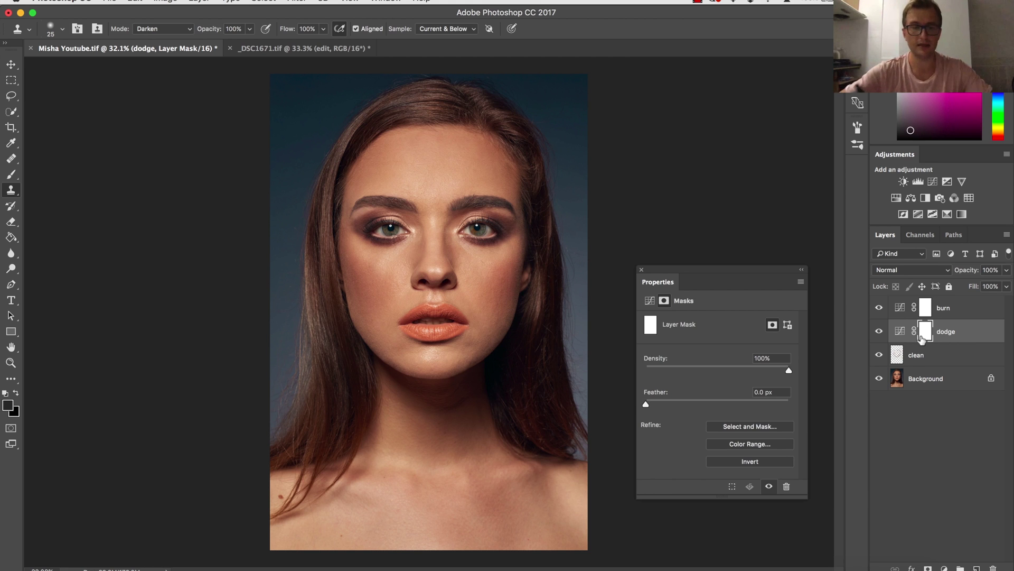
pyautogui.press('super+i')
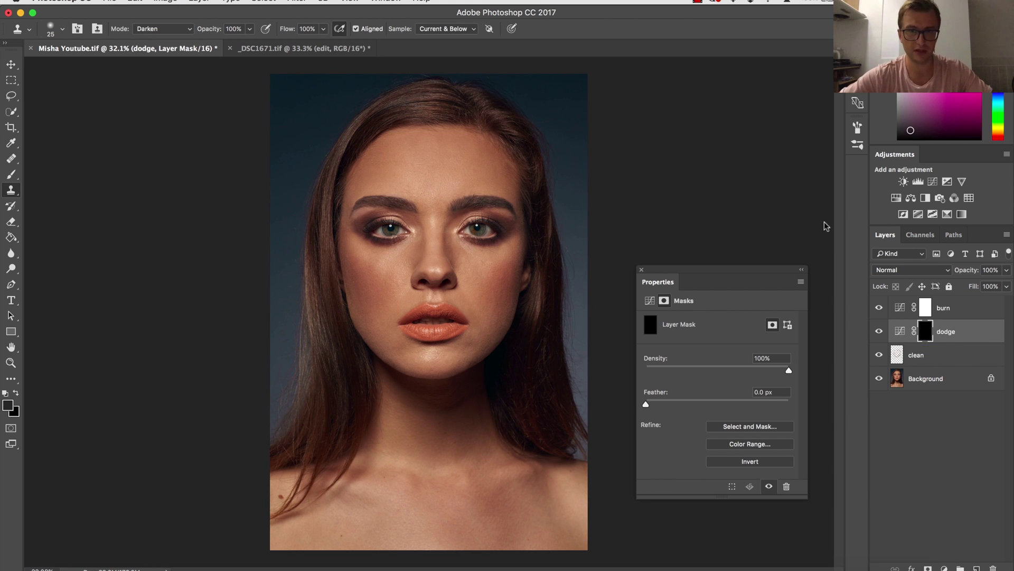
pyautogui.click(923, 308)
# - Pull the burn curve's midpoint down to darken, invert its mask to black, and zoom in slightly
pyautogui.click(652, 304)
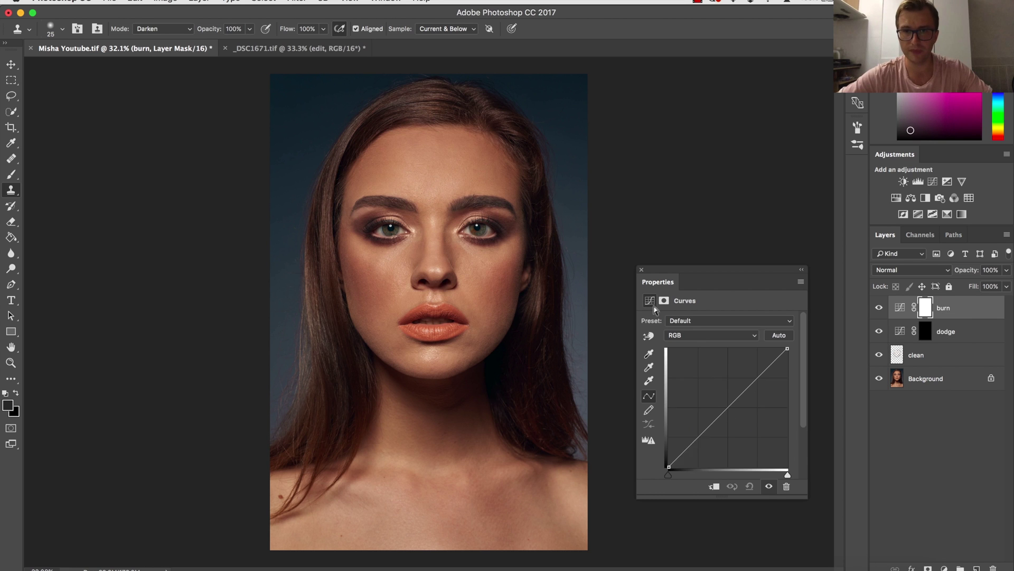
pyautogui.moveTo(762, 374); pyautogui.dragTo(762, 380)
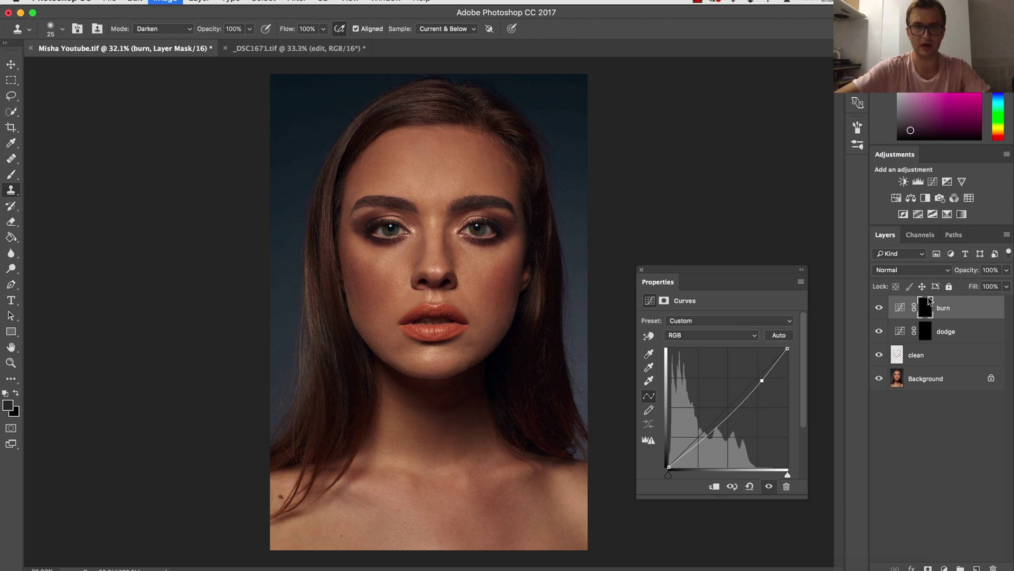
pyautogui.press('super+i')
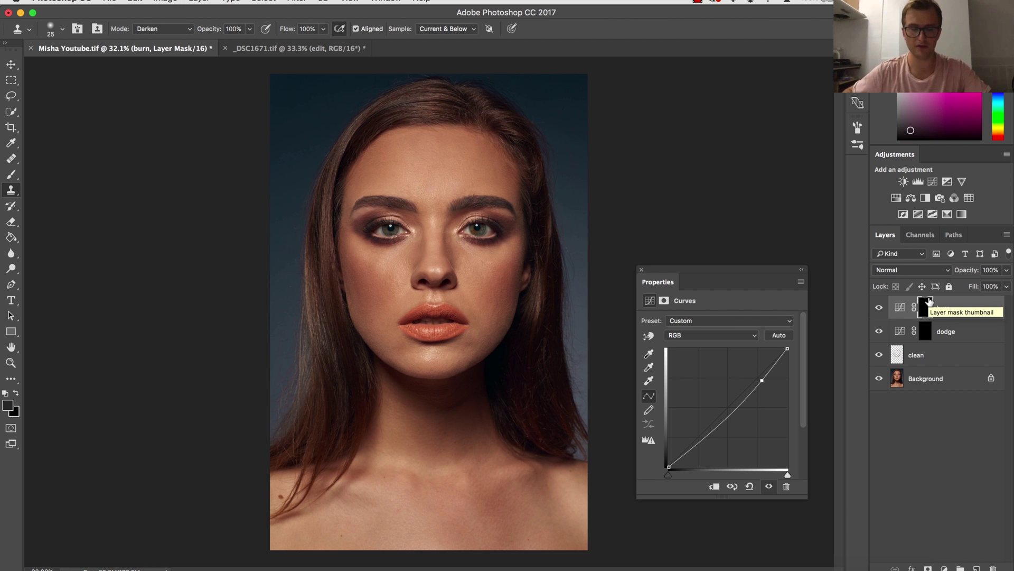
pyautogui.press('z')
pyautogui.moveTo(481, 280); pyautogui.dragTo(533, 293)
# - Paint a white test stroke on the cheek at 98% flow on the dodge mask
pyautogui.click(11, 175)
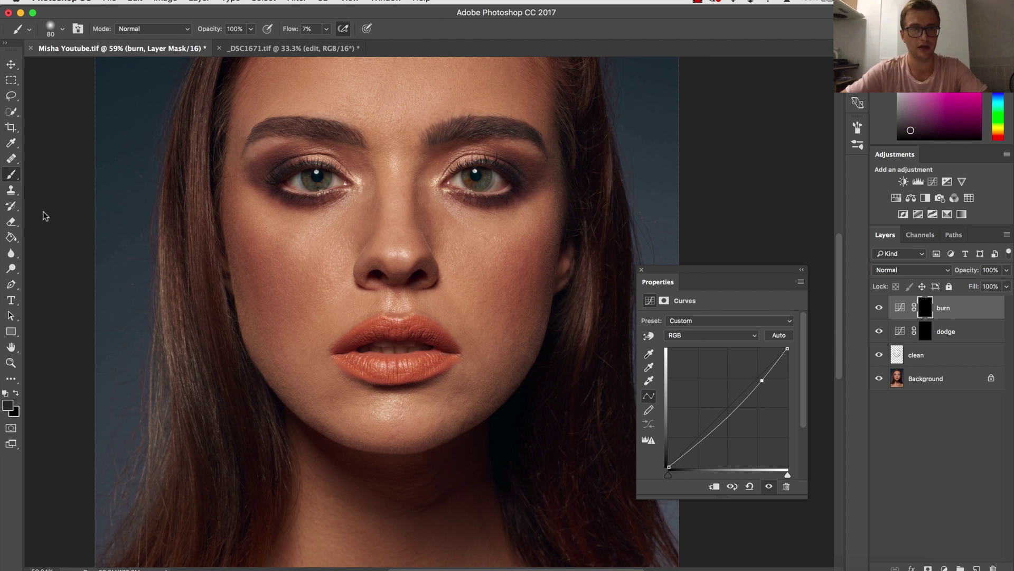
pyautogui.press('x')
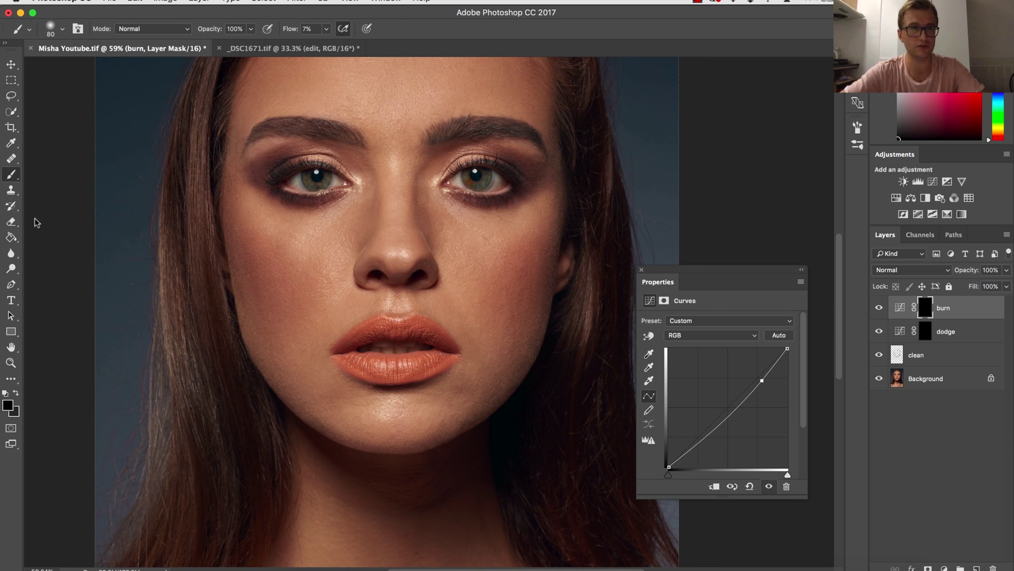
pyautogui.click(921, 333)
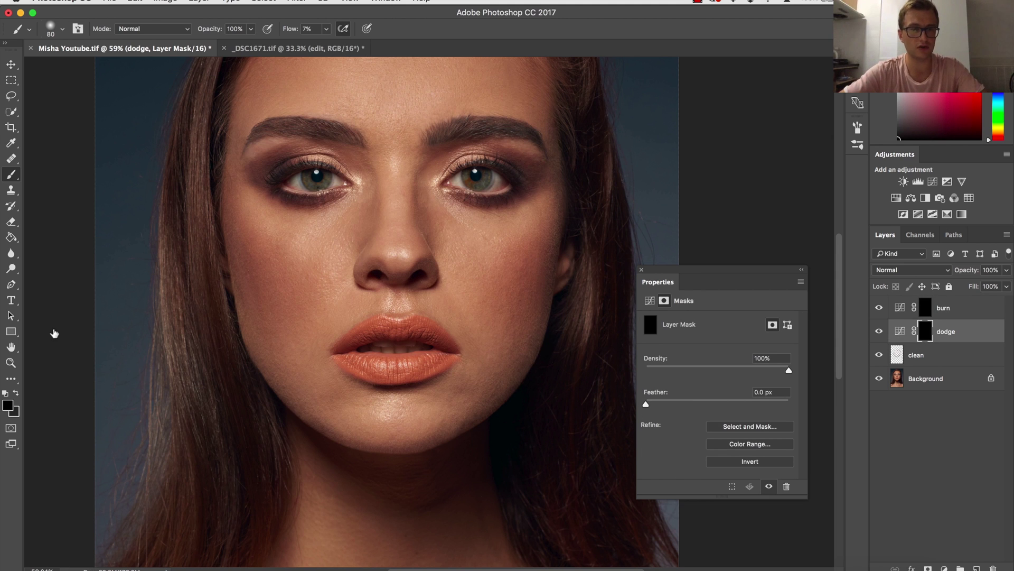
pyautogui.press('x')
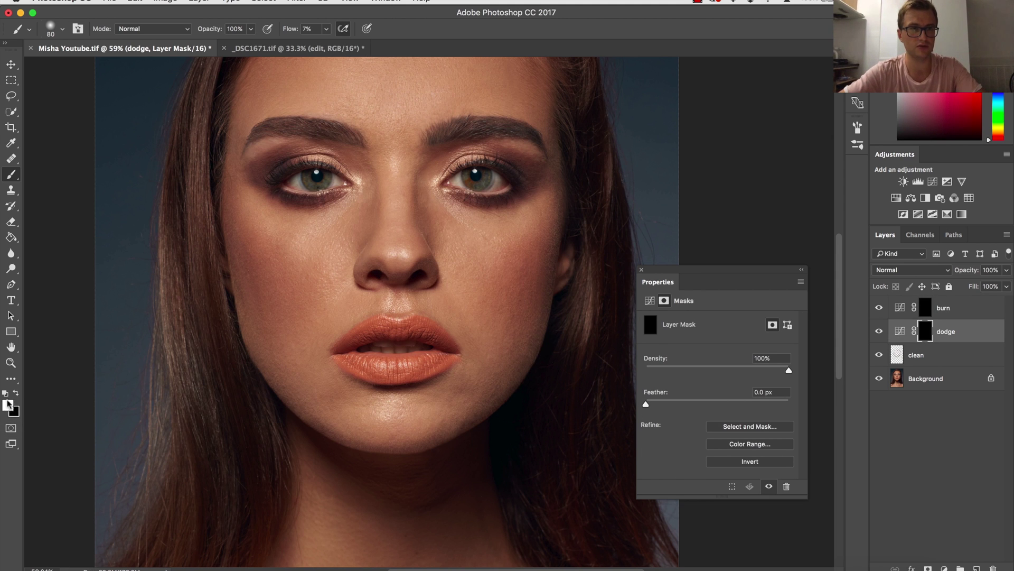
pyautogui.moveTo(327, 29); pyautogui.dragTo(307, 50)
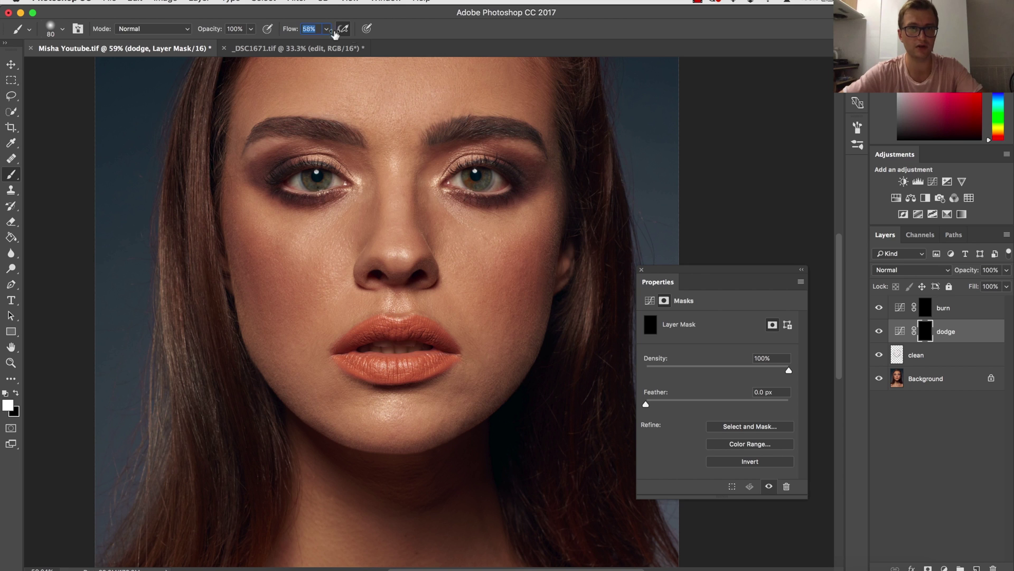
pyautogui.write('98')
pyautogui.press('Return')
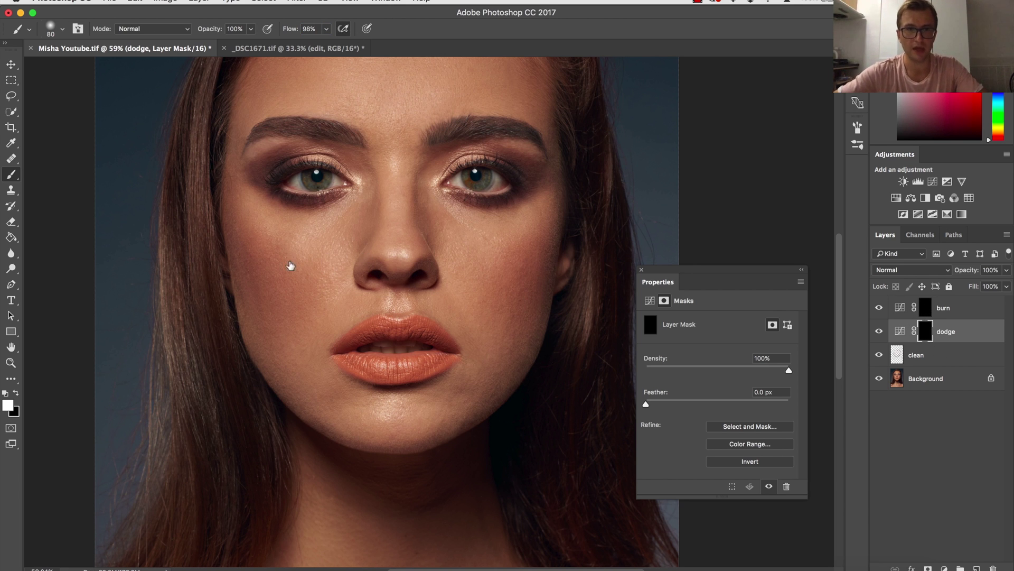
pyautogui.moveTo(301, 278)
pyautogui.mouseDown()
pyautogui.moveTo(287, 301)
pyautogui.moveTo(315, 344)
pyautogui.mouseUp()
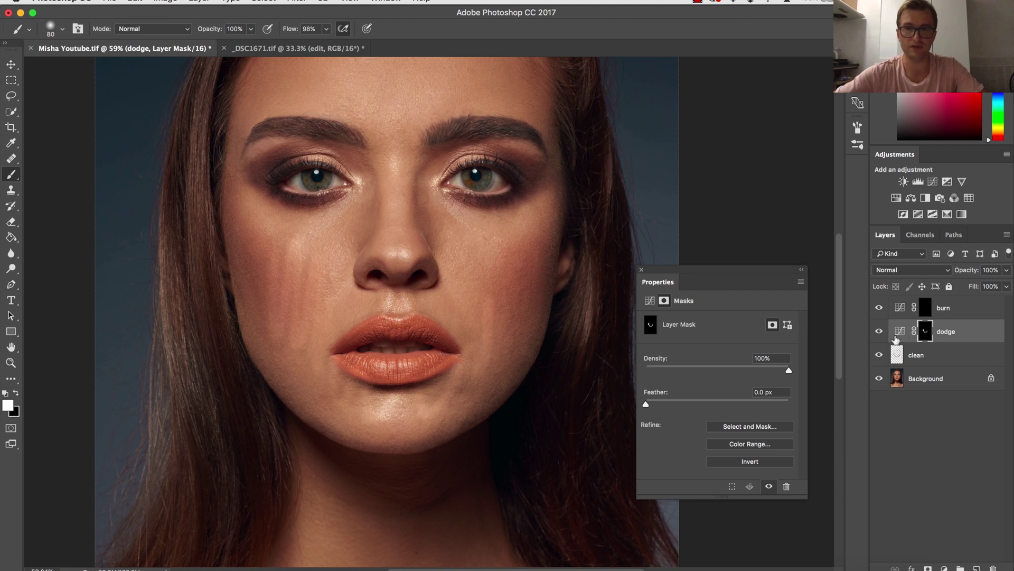
# - Inspect the dodge mask alone, undo the test stroke, and lower brush flow to 5%
pyautogui.keyDown('alt'); pyautogui.click(926, 334); pyautogui.keyUp('alt')
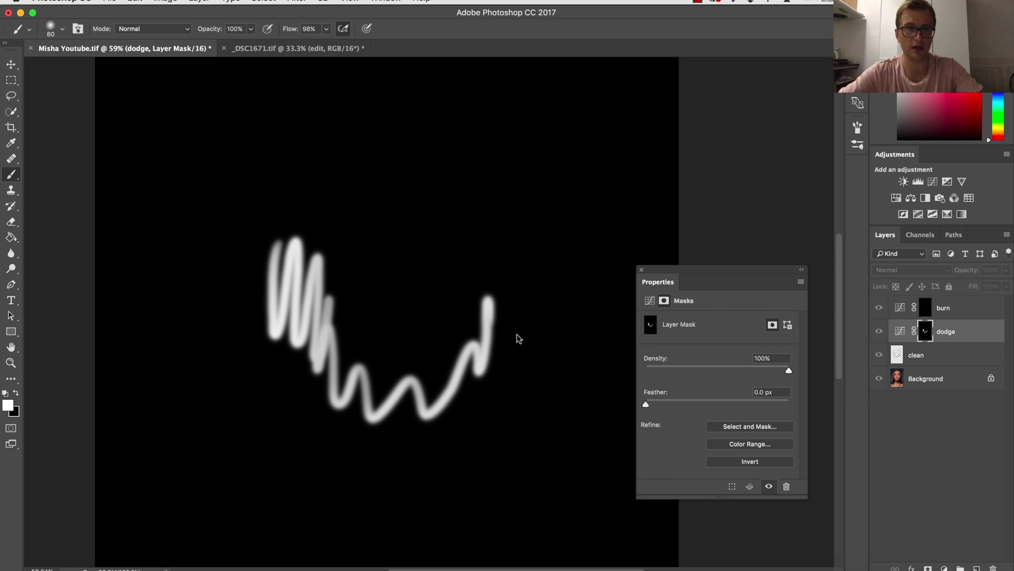
pyautogui.keyDown('alt'); pyautogui.click(926, 333); pyautogui.keyUp('alt')
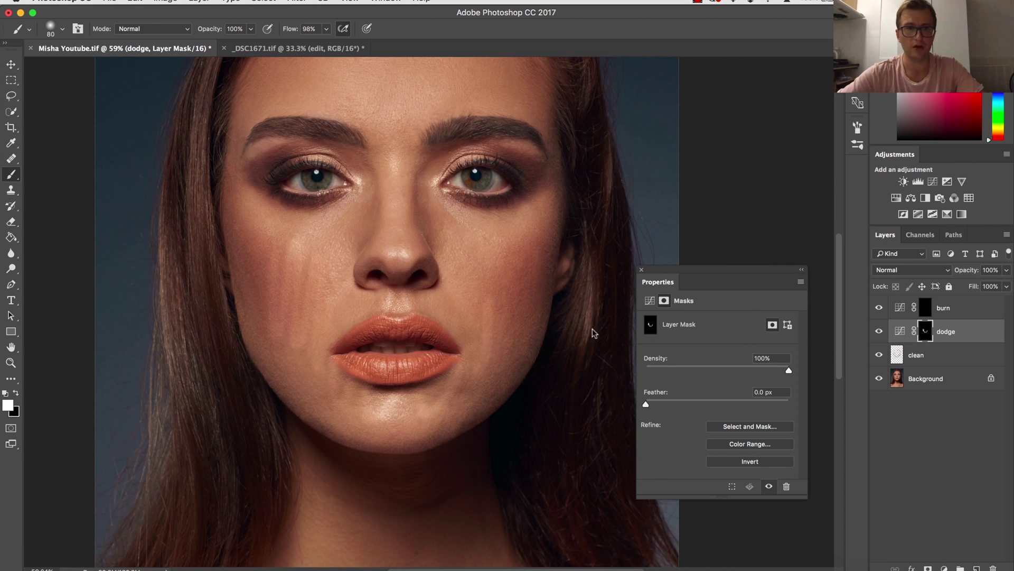
pyautogui.press('super+z')
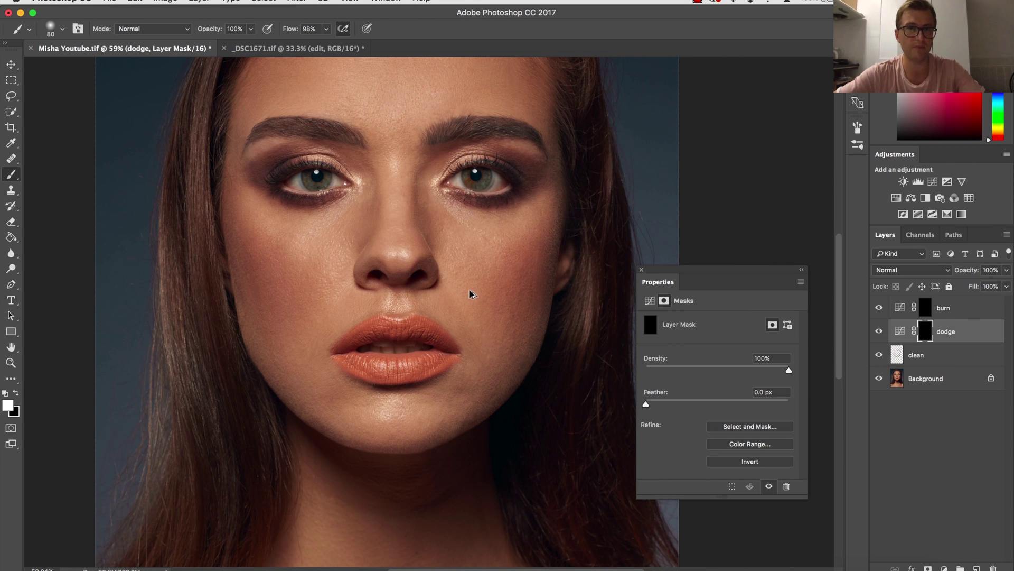
pyautogui.click(299, 26)
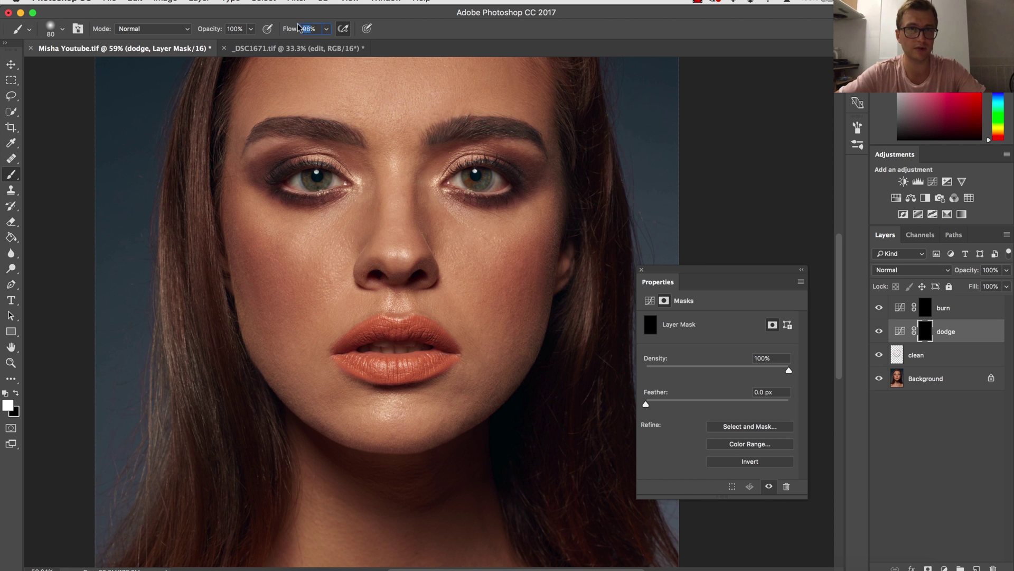
pyautogui.write('5')
pyautogui.press('Return')
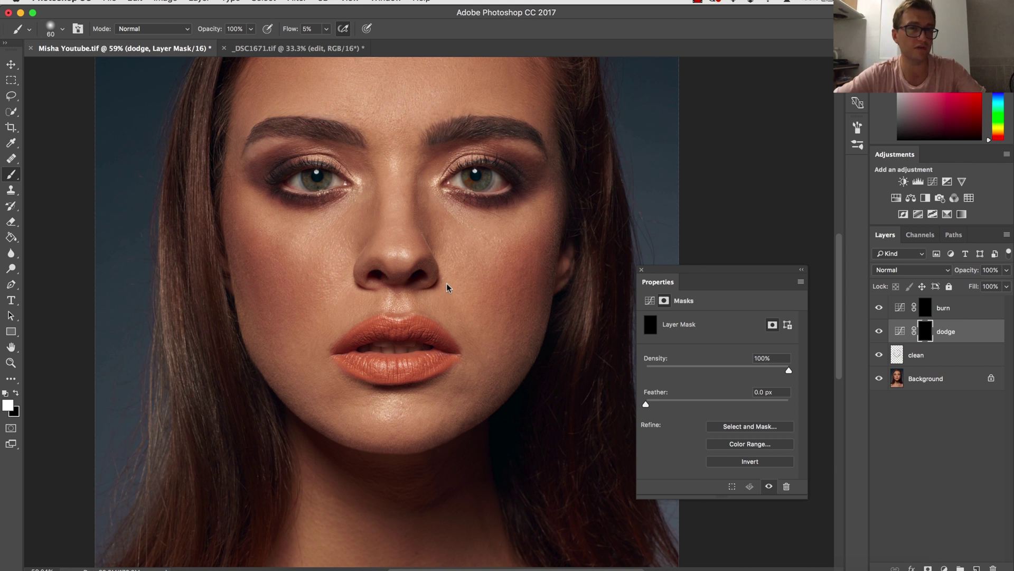
# - Zoom in on the cheek, chin and lips with a smaller brush, targeting the burn mask
pyautogui.press('z')
pyautogui.moveTo(458, 286); pyautogui.dragTo(476, 276)
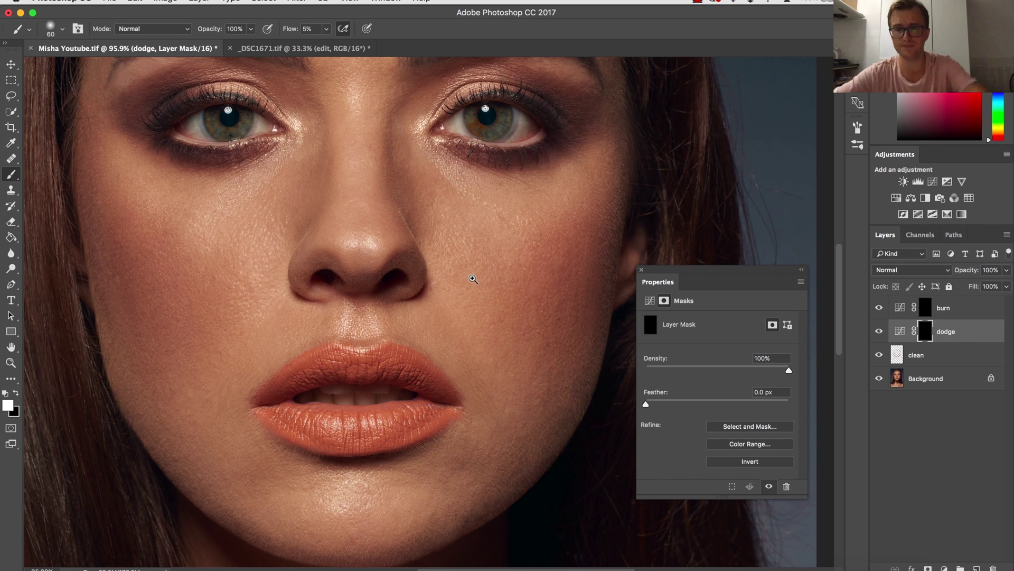
pyautogui.press('[')
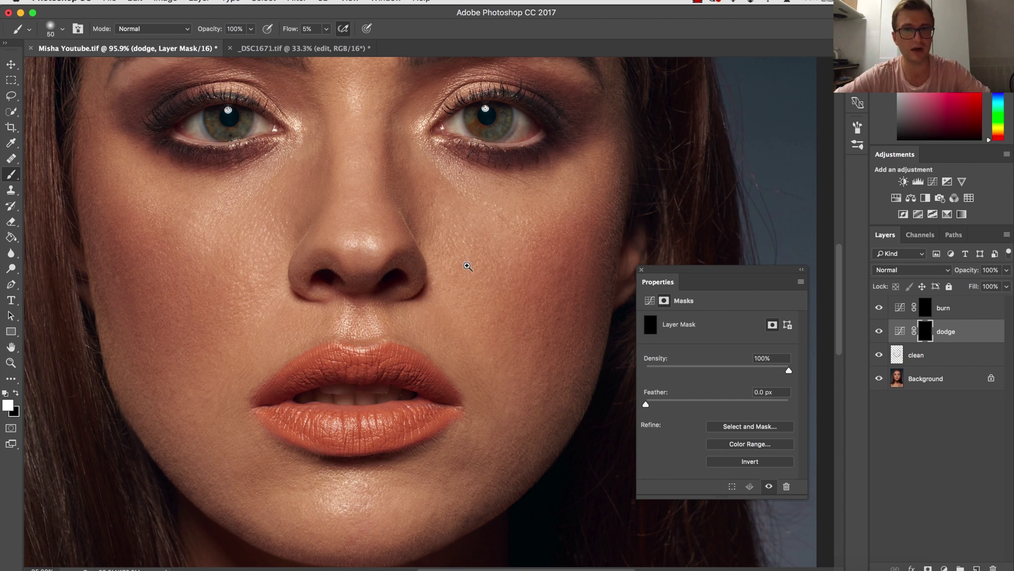
pyautogui.moveTo(449, 378); pyautogui.dragTo(430, 368)
pyautogui.press('super+space')
pyautogui.moveTo(385, 487); pyautogui.dragTo(328, 488)
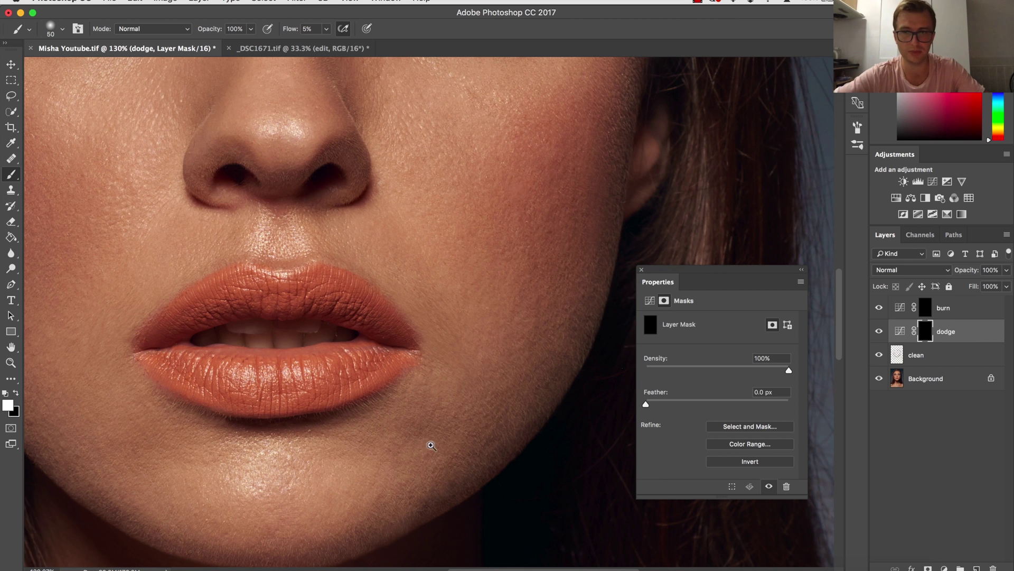
pyautogui.click(926, 310)
pyautogui.press('[')
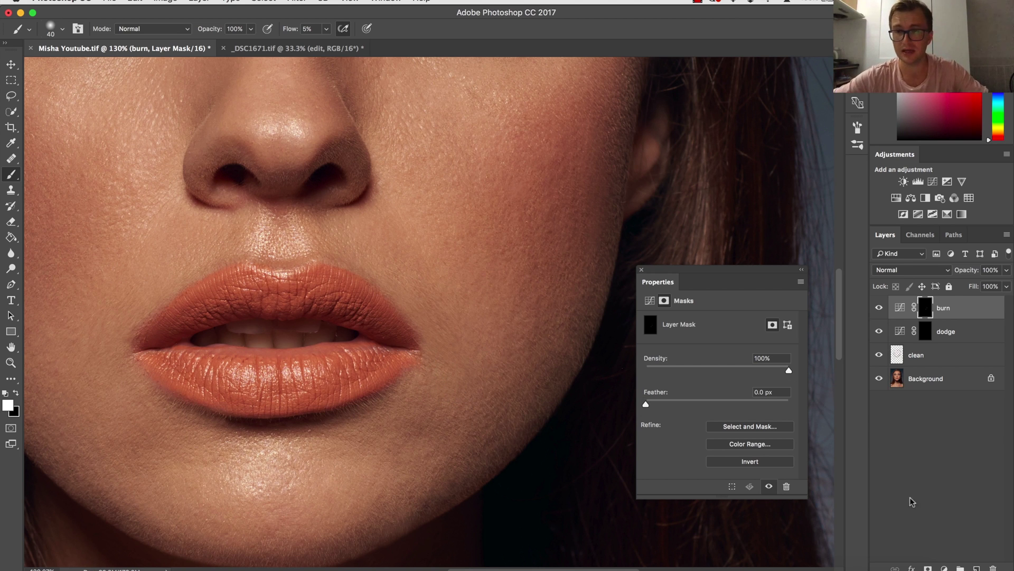
# - Add a Hue/Saturation layer with Saturation -100 in Color blend mode
pyautogui.click(944, 568)
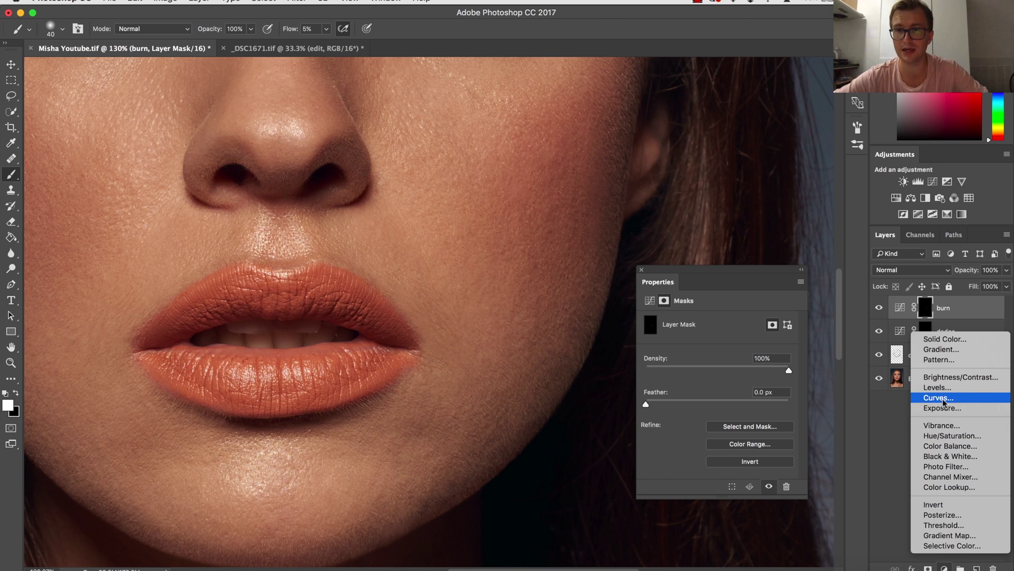
pyautogui.click(951, 435)
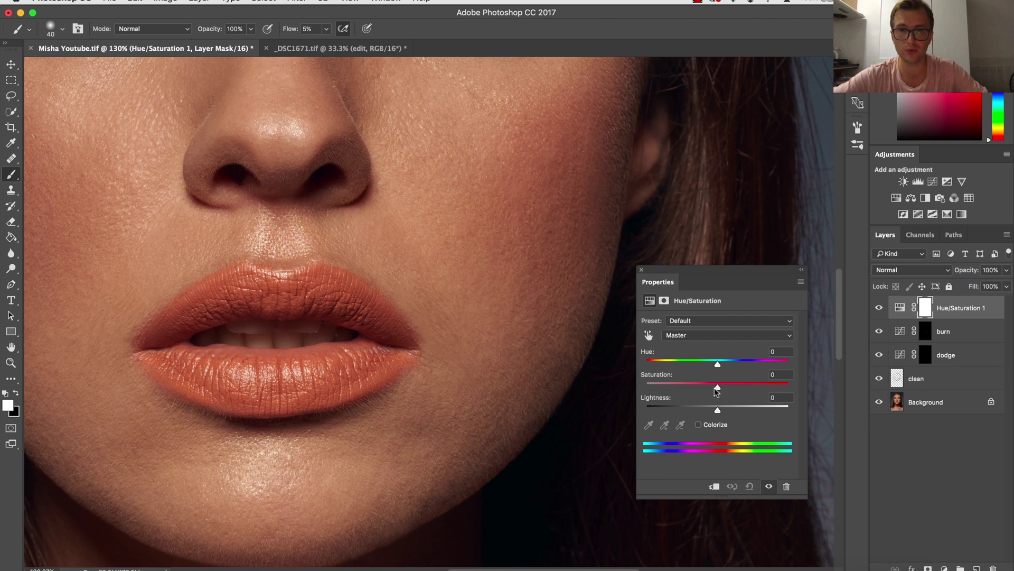
pyautogui.moveTo(715, 387); pyautogui.dragTo(646, 388)
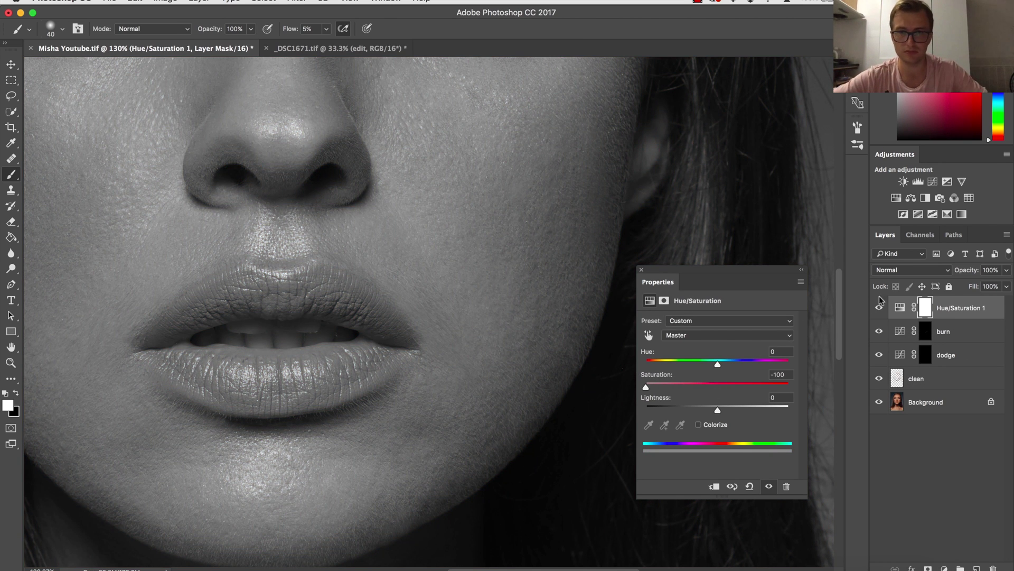
pyautogui.click(905, 274)
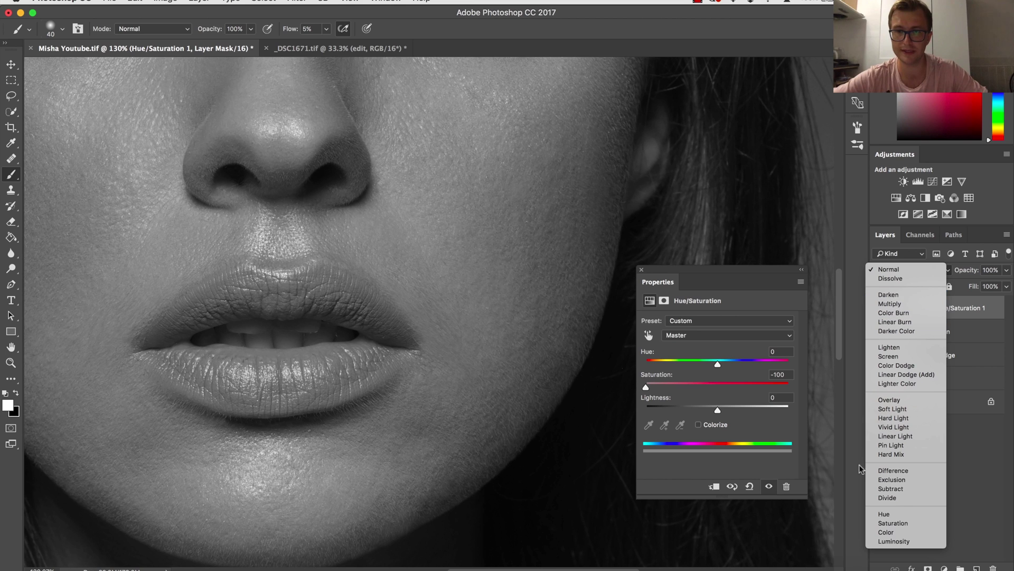
pyautogui.click(890, 532)
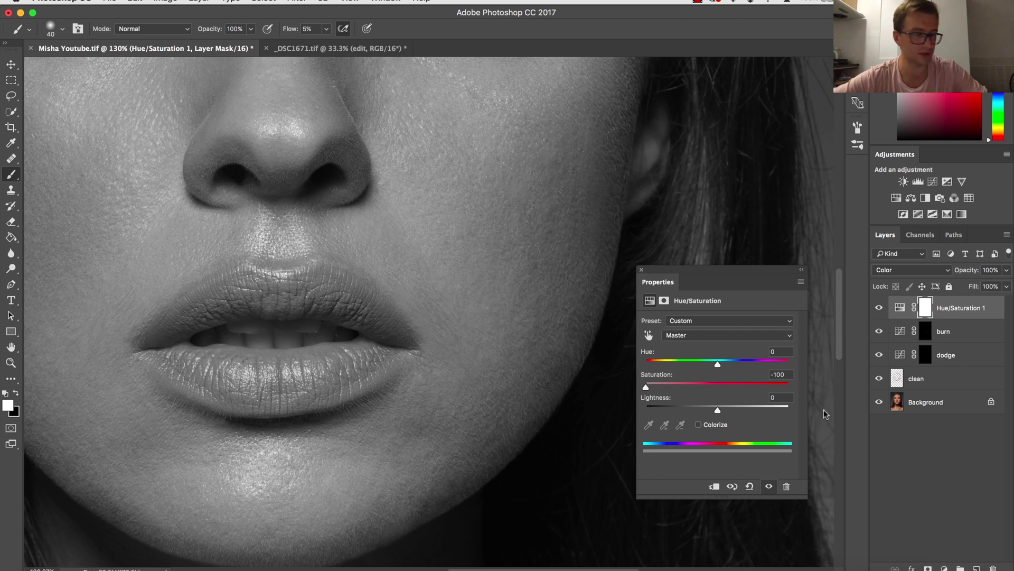
pyautogui.click(944, 566)
# - Add a Curves layer with shadows pulled down and highlights lifted into an S-curve
pyautogui.click(923, 396)
pyautogui.moveTo(703, 429); pyautogui.dragTo(706, 443)
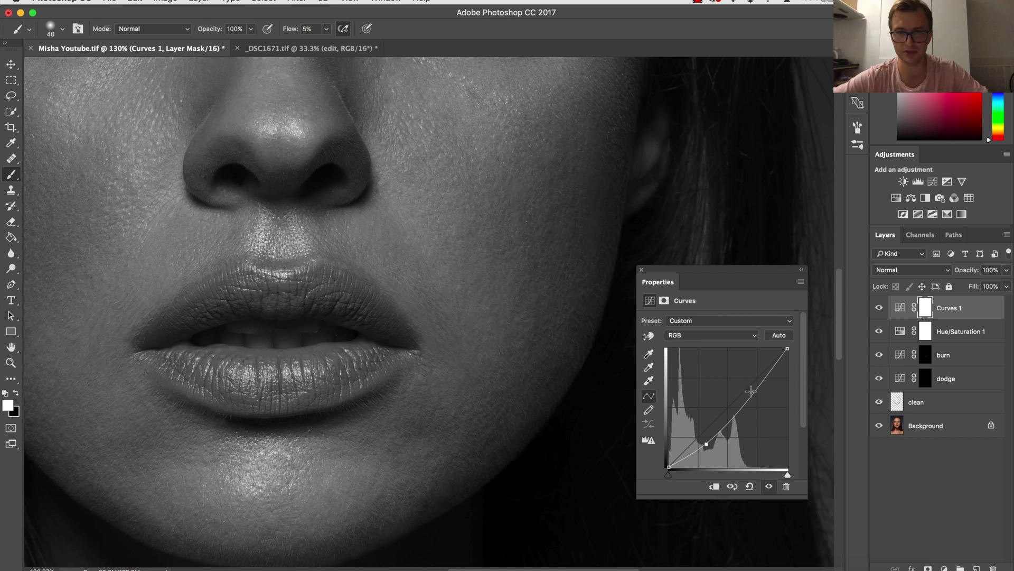
pyautogui.moveTo(747, 395); pyautogui.dragTo(746, 394)
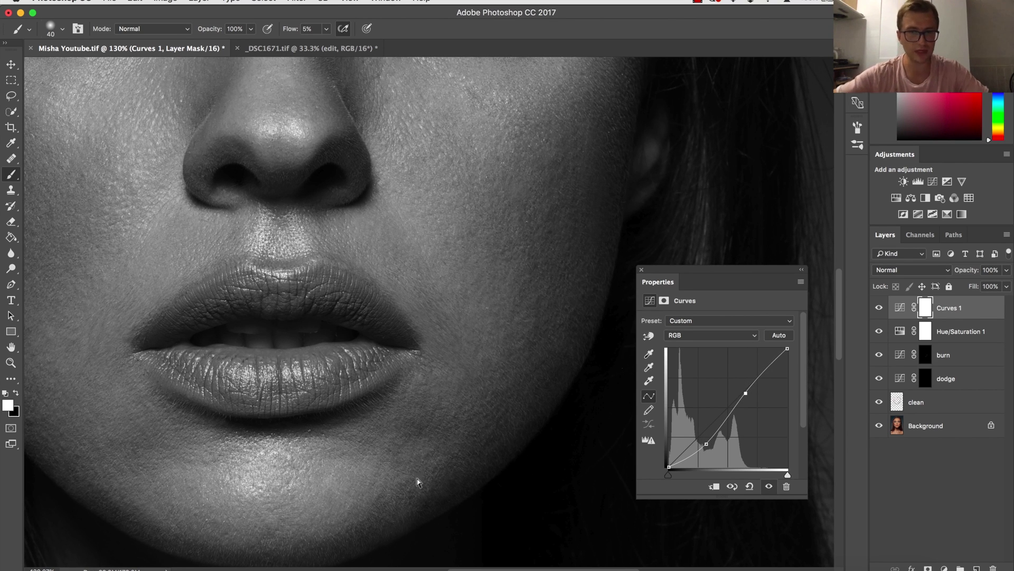
pyautogui.moveTo(352, 434); pyautogui.dragTo(376, 387)
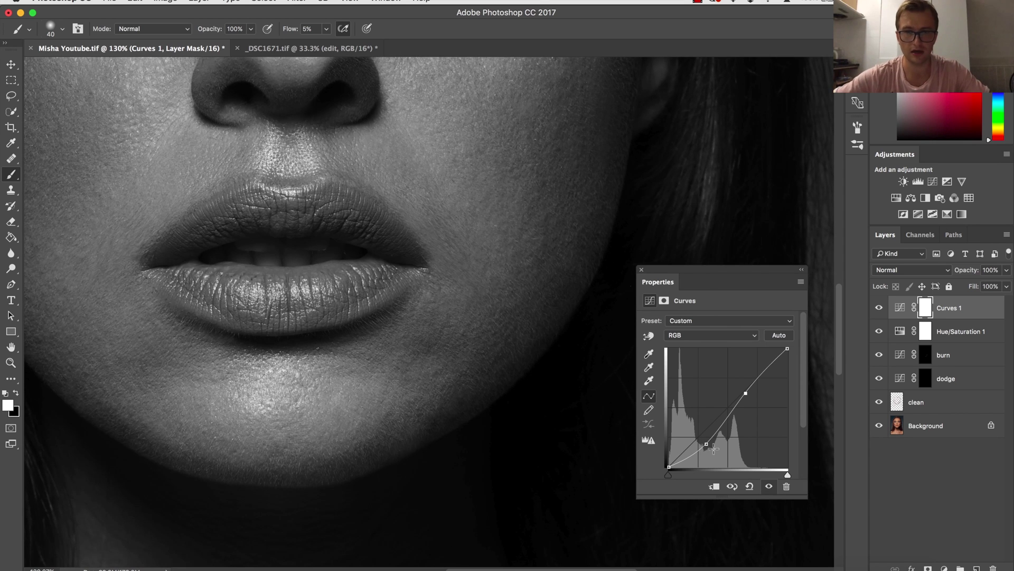
pyautogui.moveTo(706, 444); pyautogui.dragTo(708, 447)
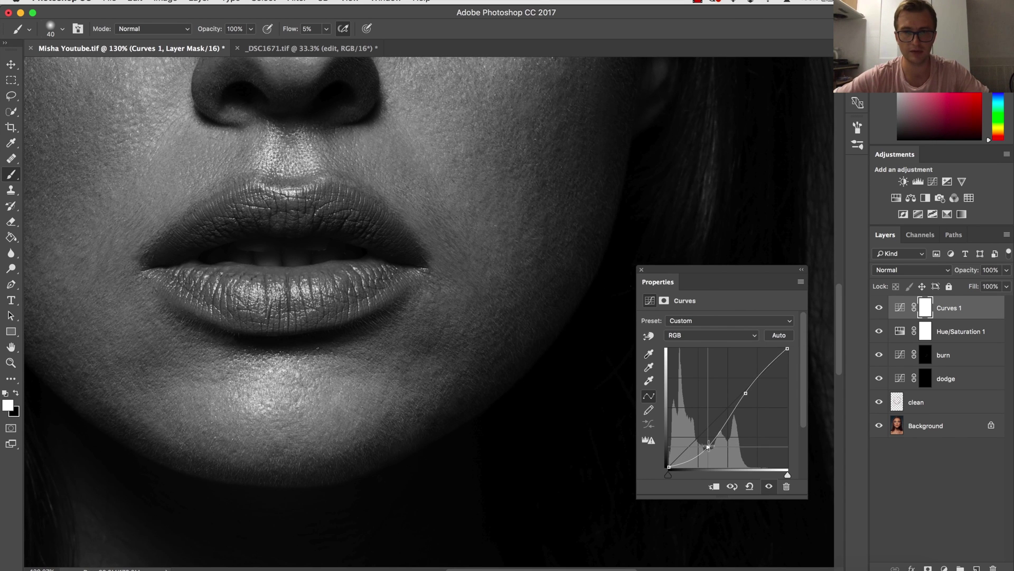
pyautogui.click(922, 361)
# - Shrink the brush to 30 px for burning around the lips and chin, then target the dodge mask
pyautogui.press('[')
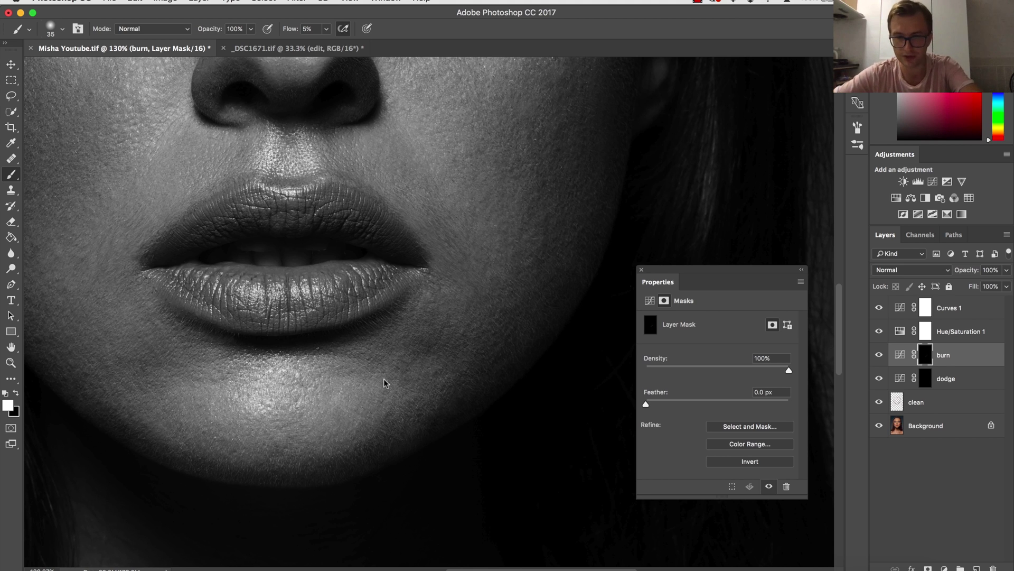
pyautogui.press('[')
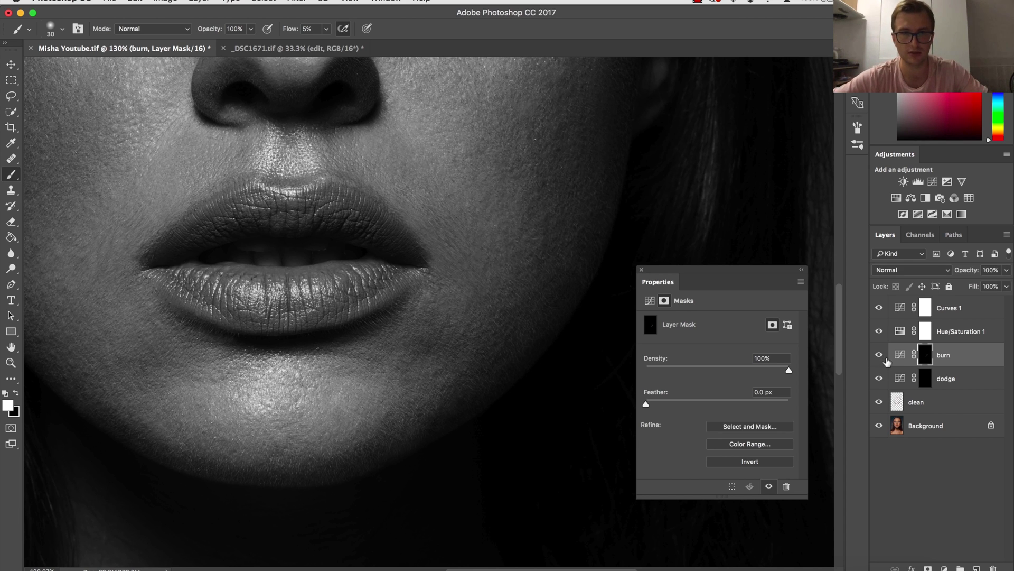
pyautogui.click(926, 379)
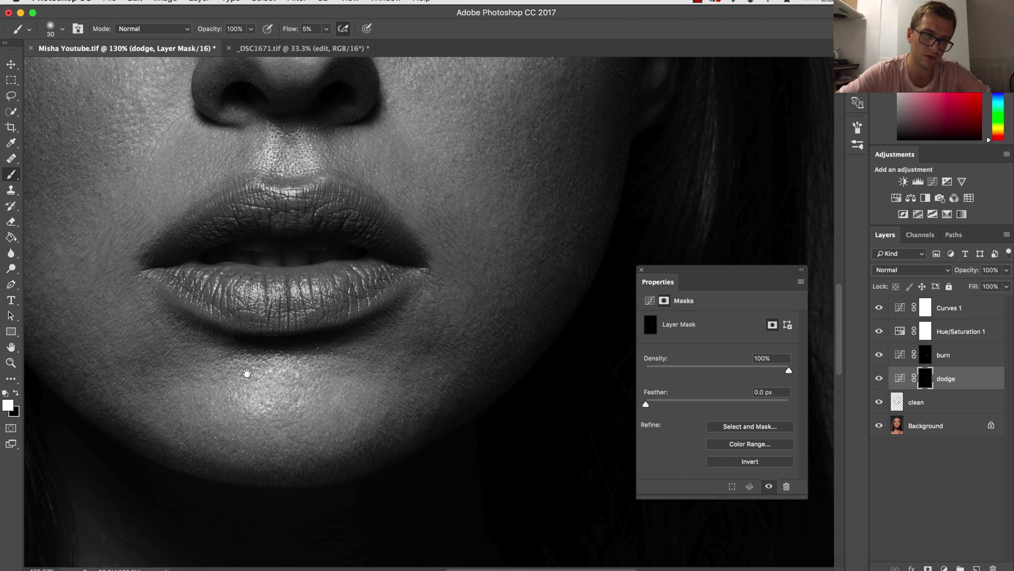
# - Pan the view to reposition it around the lips
pyautogui.moveTo(193, 396); pyautogui.dragTo(233, 367)
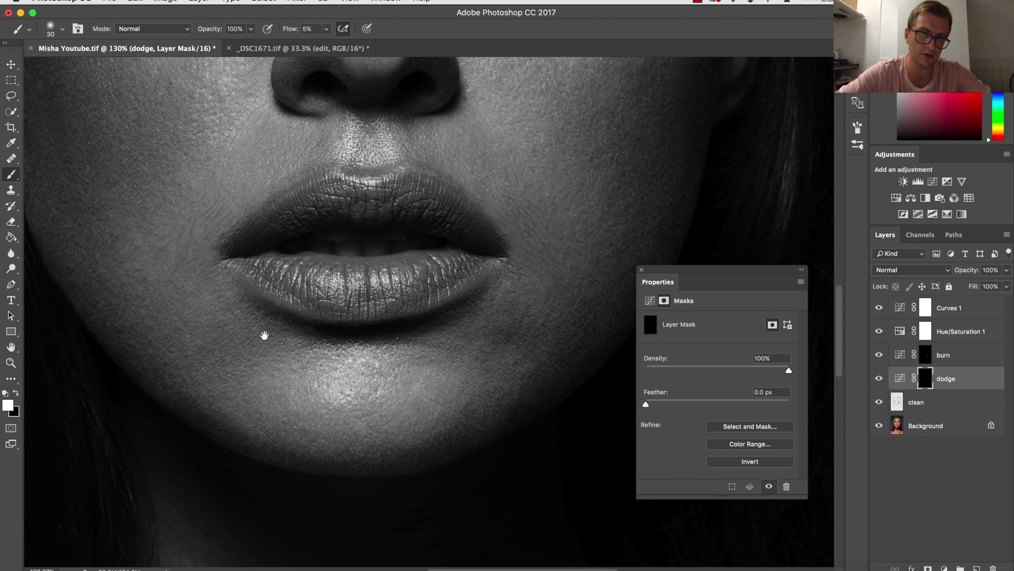
# - Toggle the dodge layer's visibility repeatedly to compare the chin with and without dodging
pyautogui.click(882, 377)
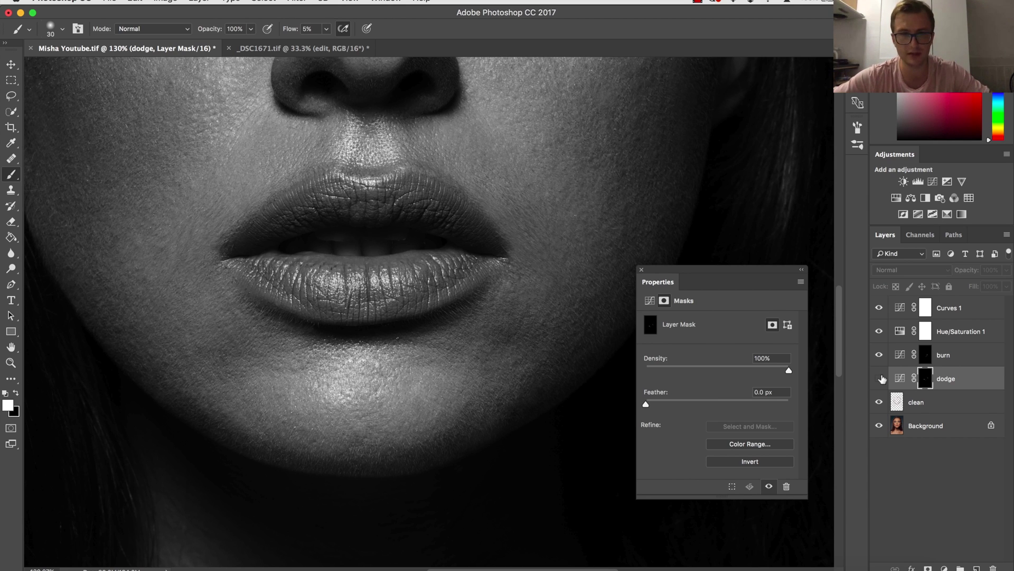
pyautogui.click(882, 378)
pyautogui.click(883, 378)
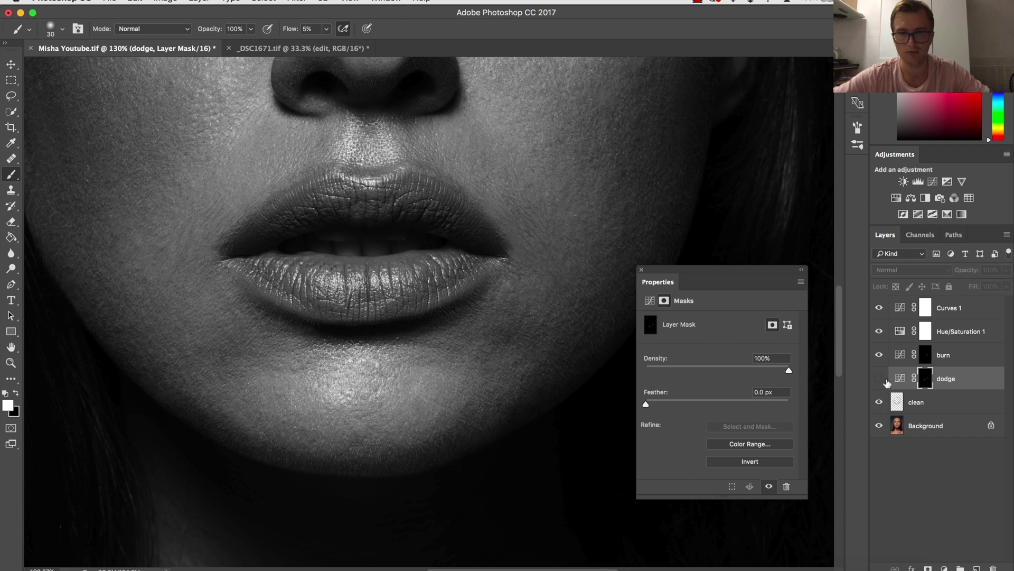
pyautogui.click(882, 379)
pyautogui.click(882, 378)
pyautogui.click(881, 378)
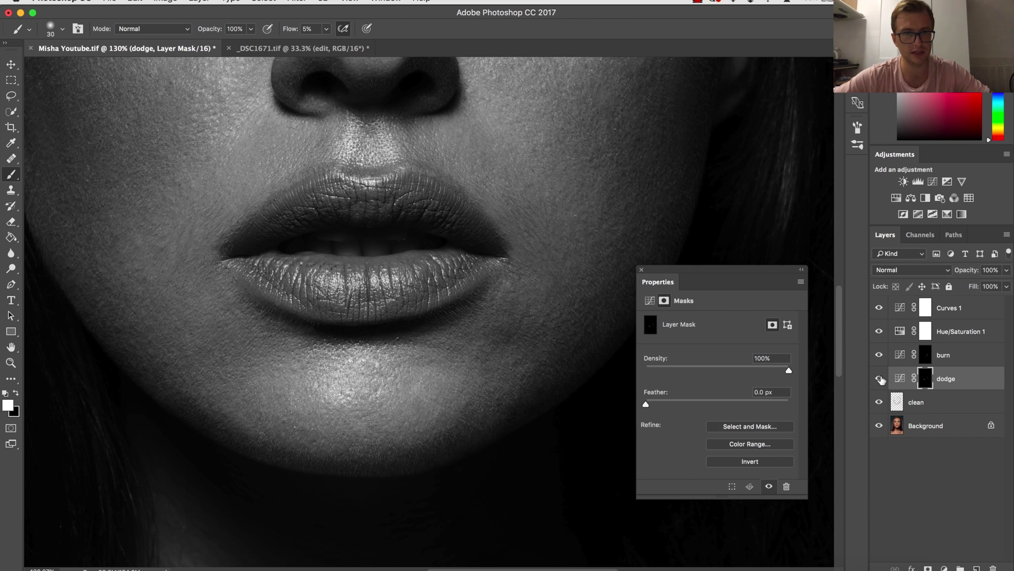
pyautogui.click(882, 377)
pyautogui.click(881, 378)
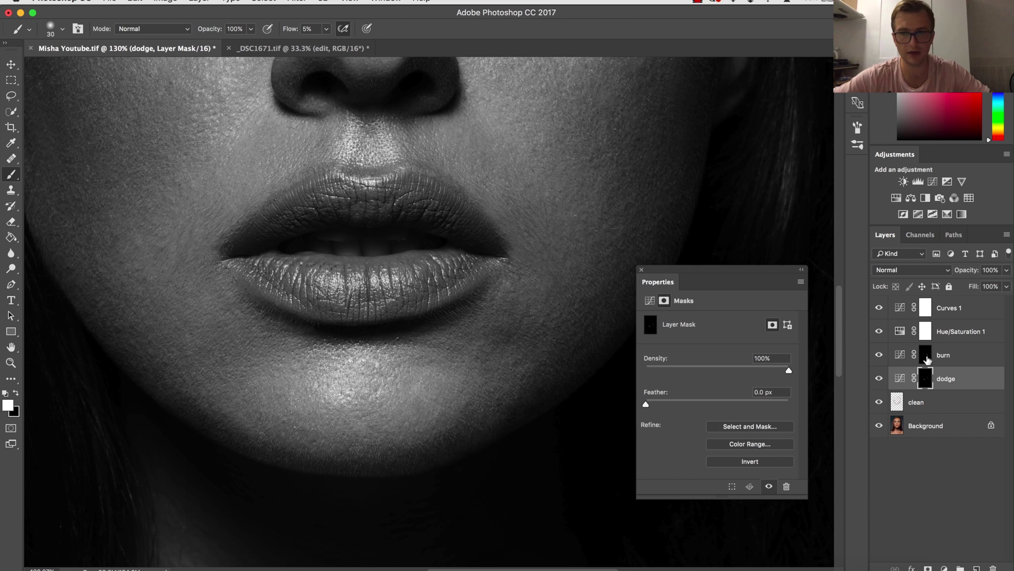
# - Refine the burn and dodge masks around the lips, alternating between the two layers
pyautogui.click(914, 361)
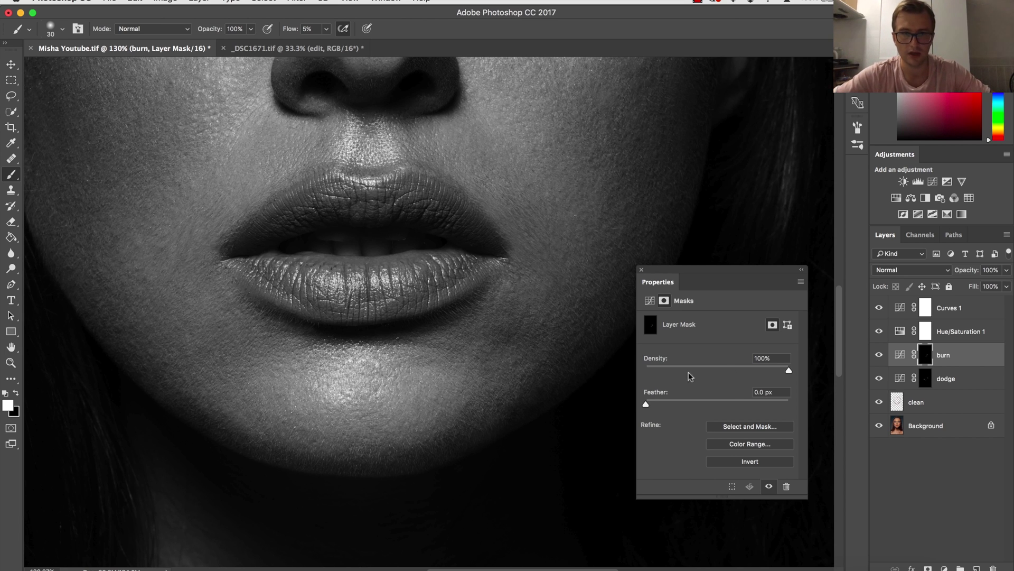
pyautogui.hotkey('alt', '[')
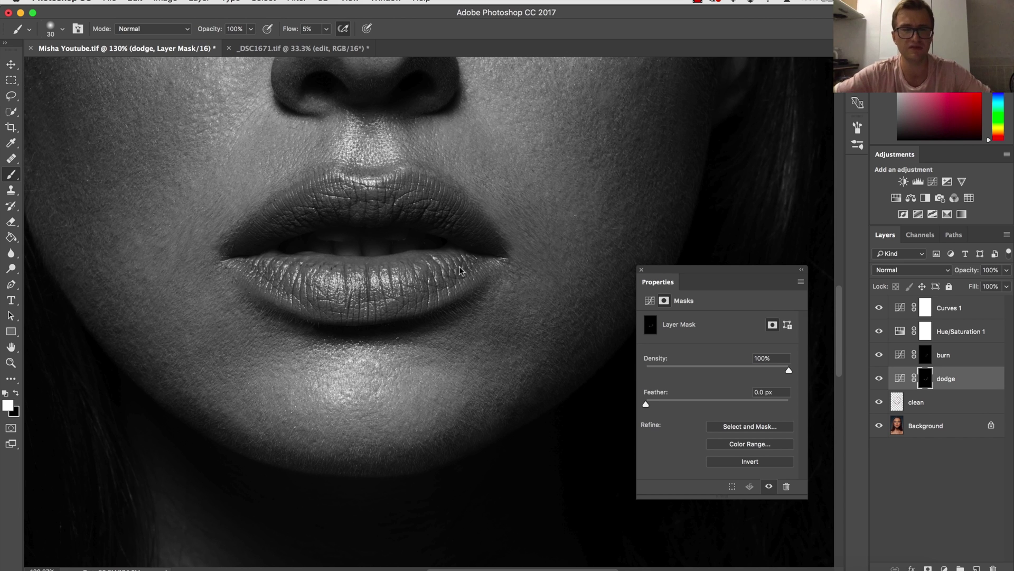
pyautogui.hotkey('alt', ']')
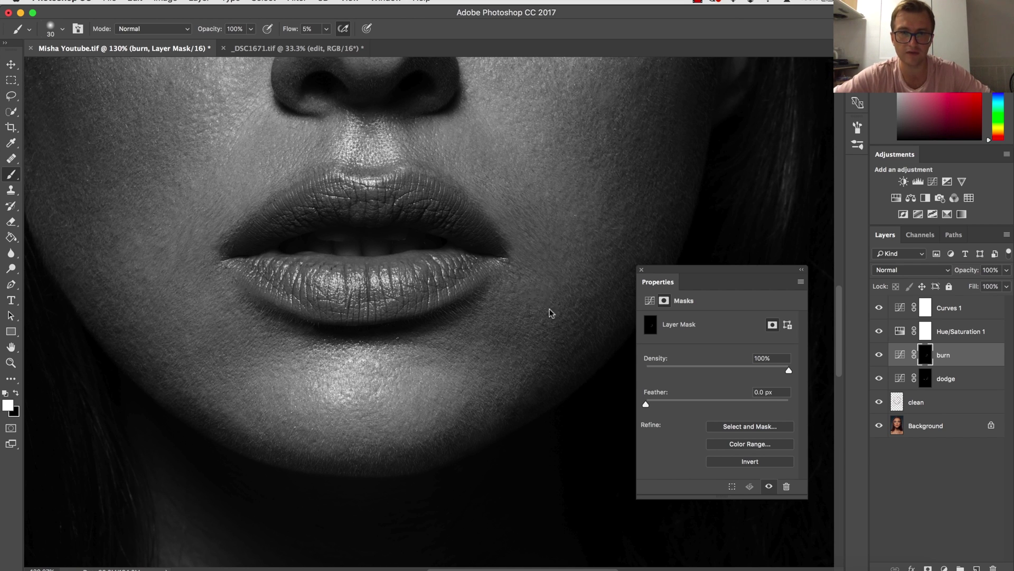
pyautogui.hotkey('alt', '[')
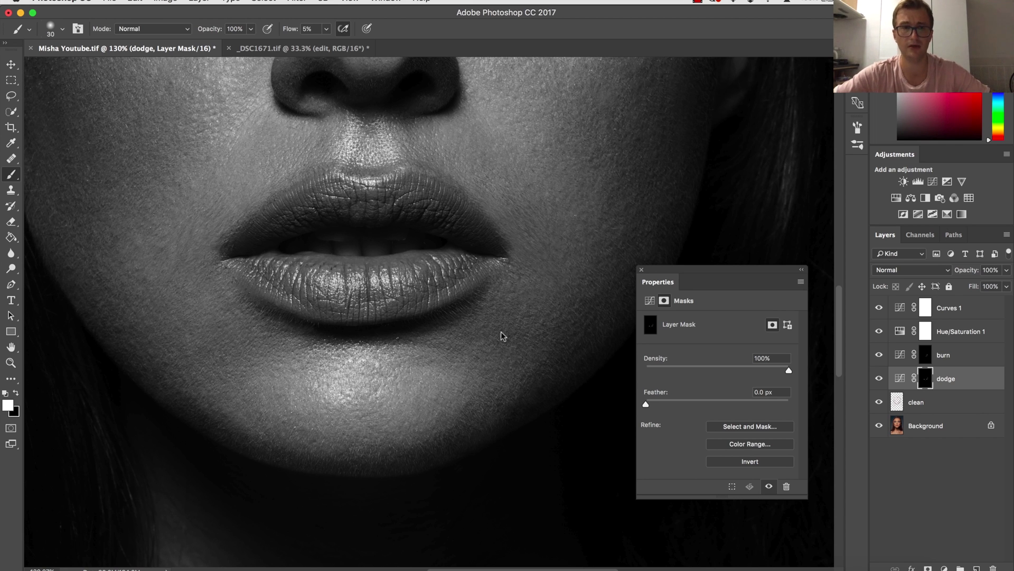
pyautogui.scroll(3, 433, 255)
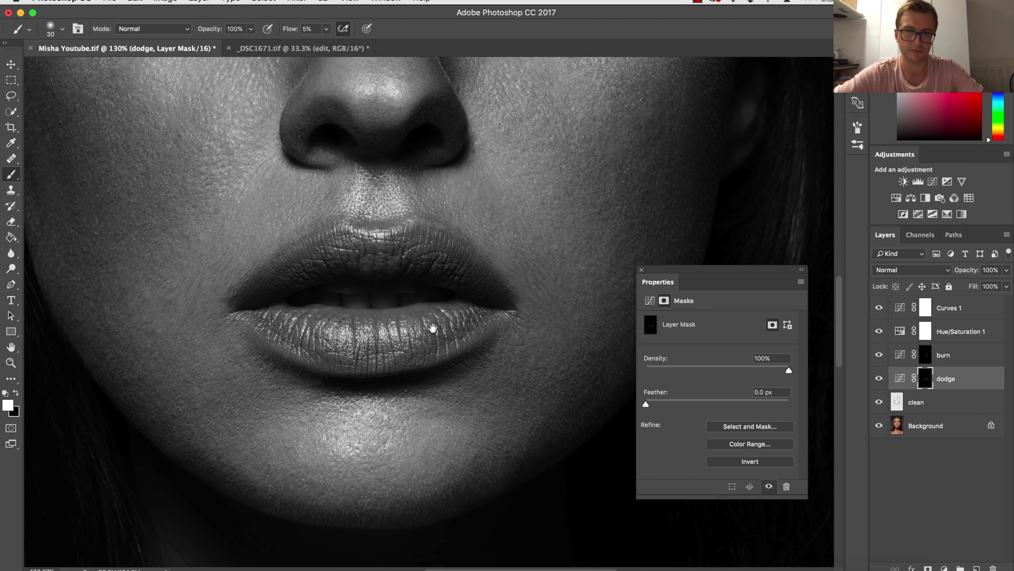
pyautogui.press('z')
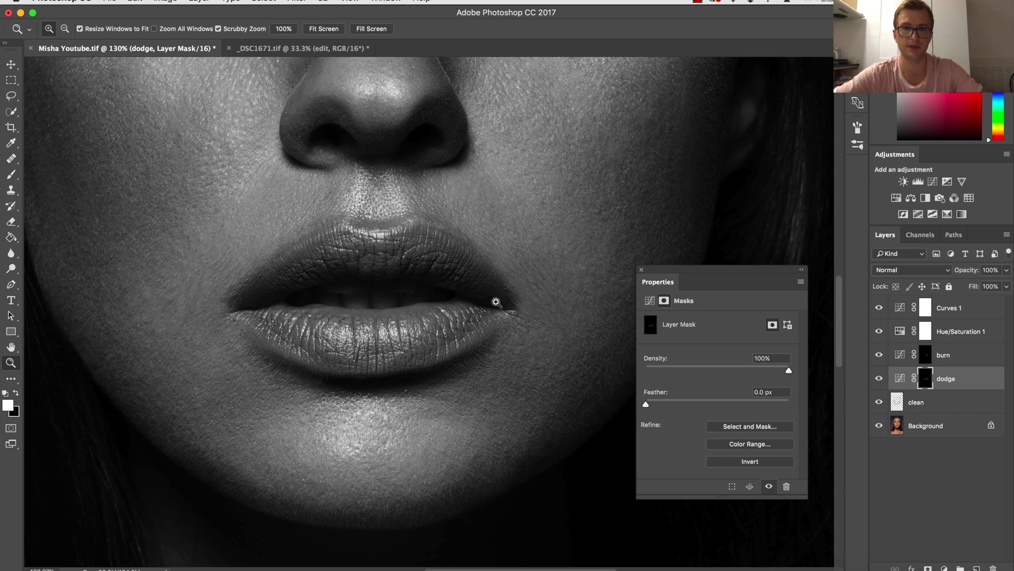
pyautogui.press('super+0')
pyautogui.press('b')
pyautogui.click(880, 379)
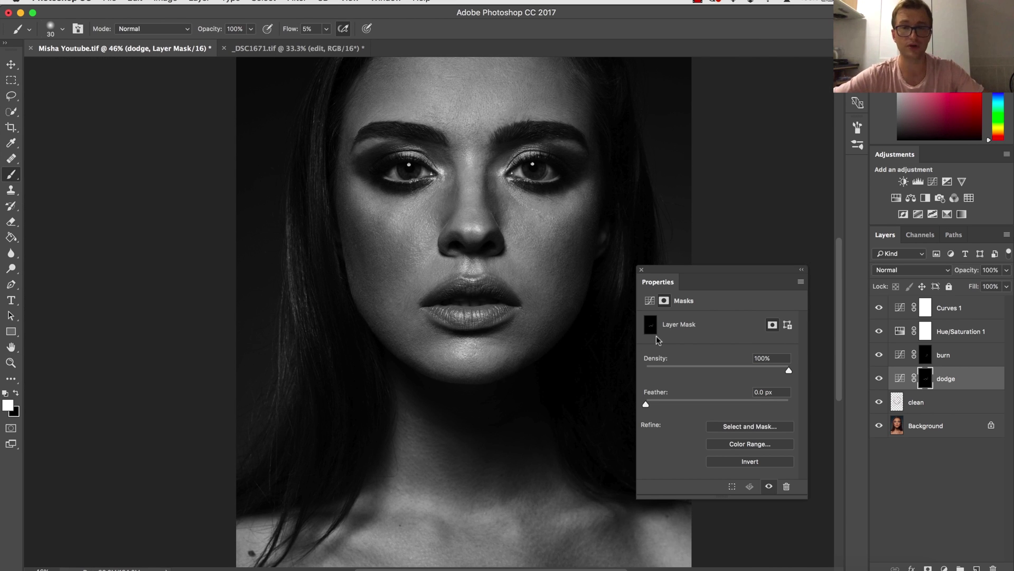
pyautogui.press('z')
pyautogui.moveTo(581, 324); pyautogui.dragTo(613, 338)
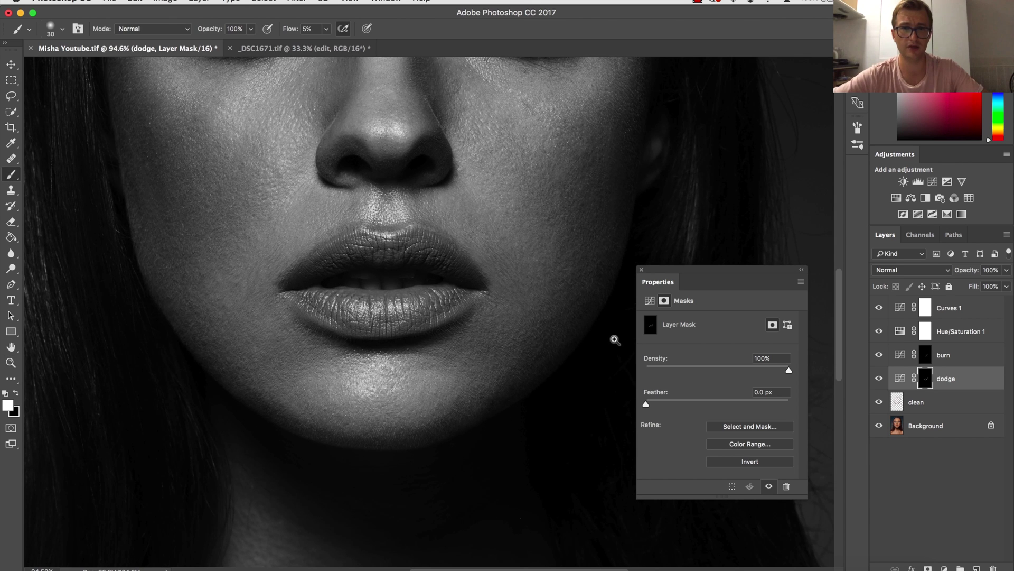
pyautogui.press('b')
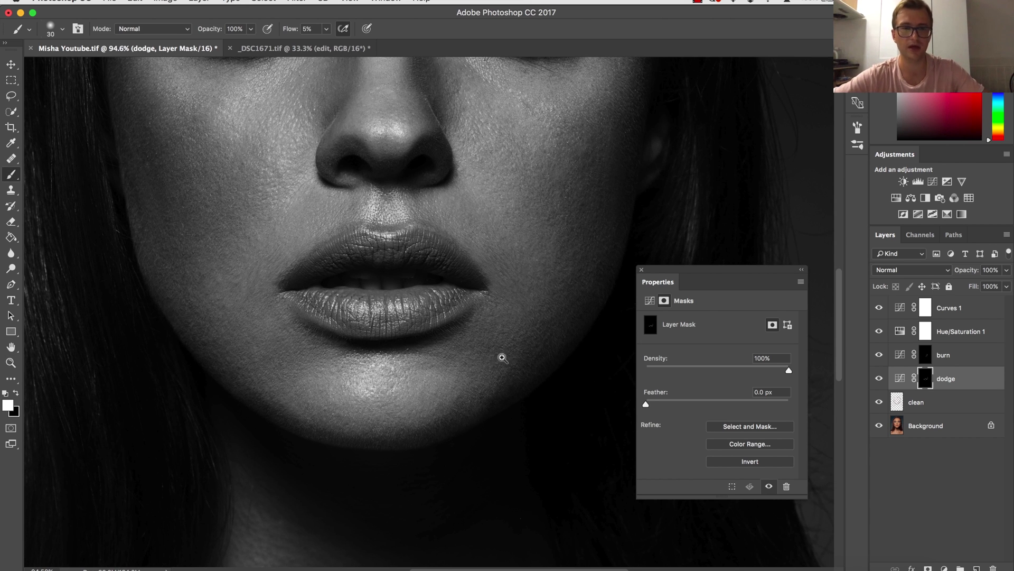
pyautogui.moveTo(465, 399); pyautogui.dragTo(506, 385)
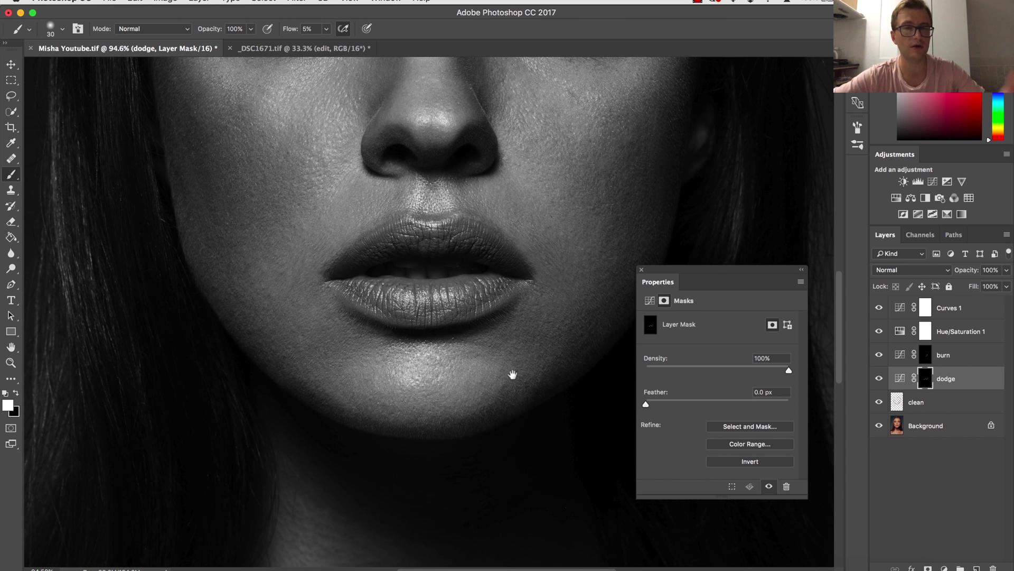